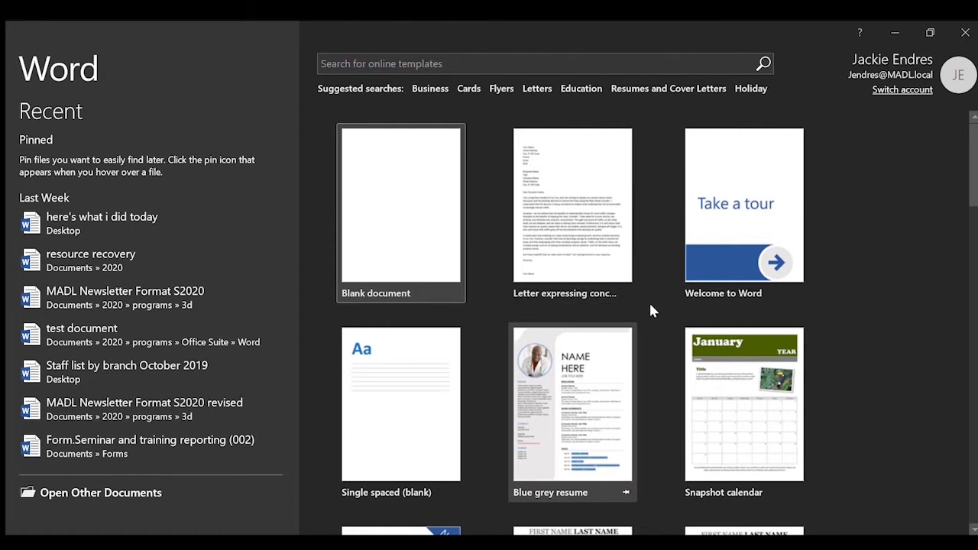
Browse the start-screen templates, then create a new Blank document.
scroll(651, 309, "down", 2)
scroll(651, 309, "down", 1)
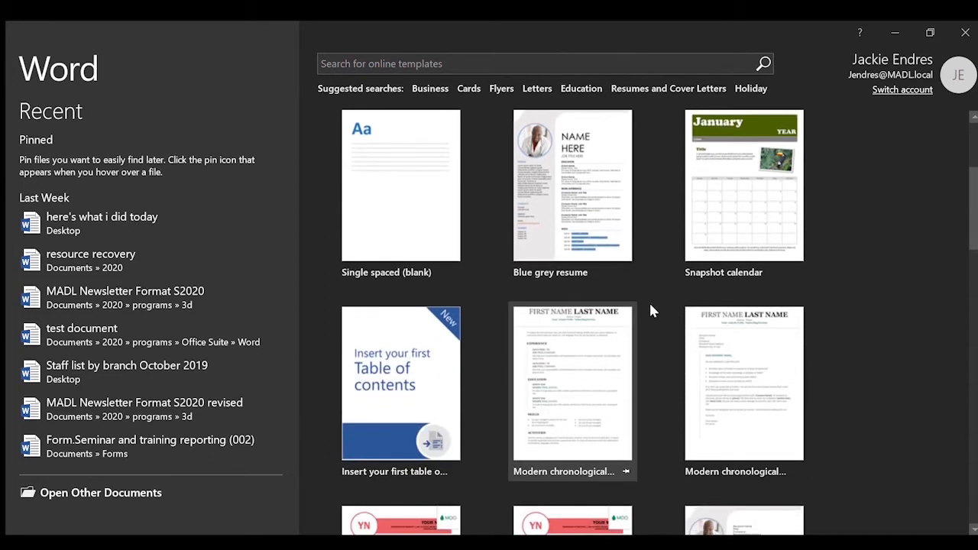
scroll(651, 309, "down", 2)
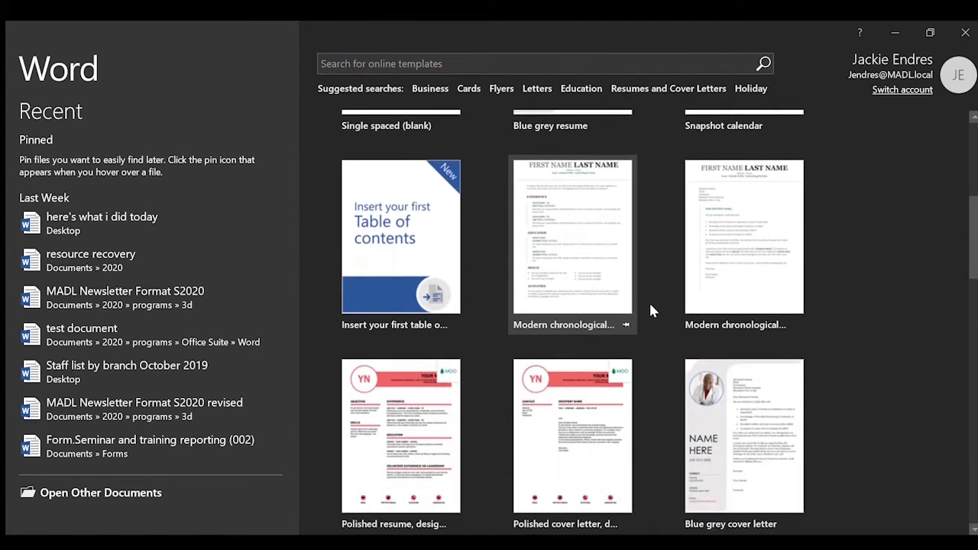
scroll(651, 309, "down", 2)
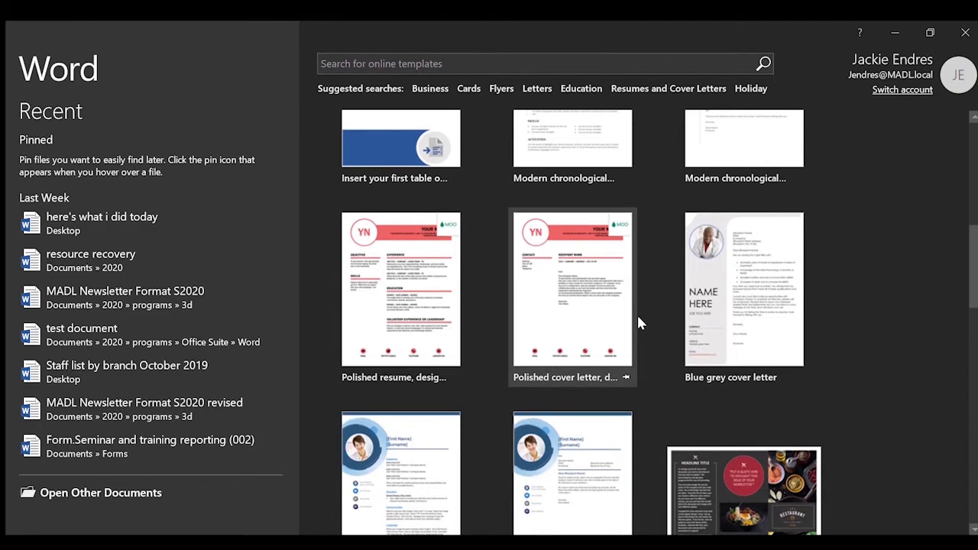
scroll(637, 321, "down", 2)
scroll(638, 321, "up", 2)
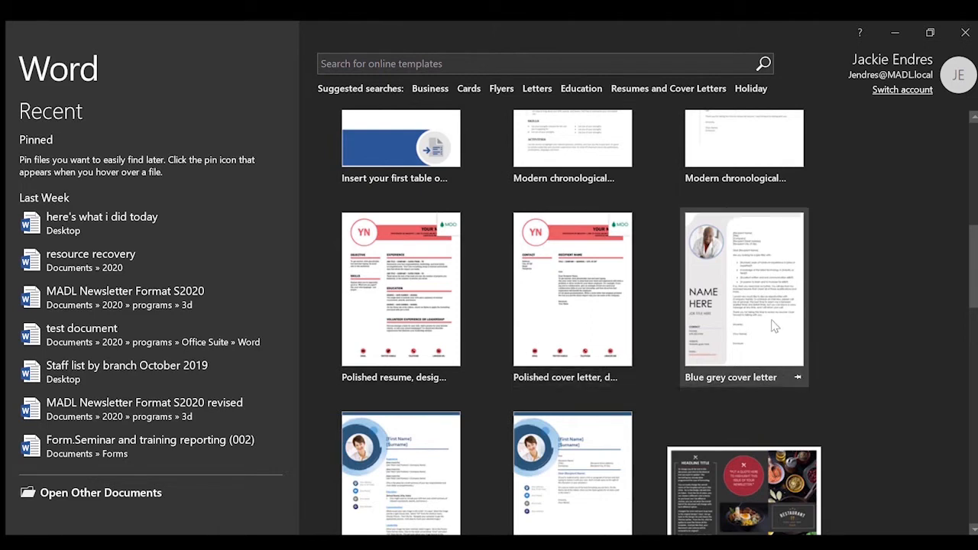
scroll(649, 345, "up", 2)
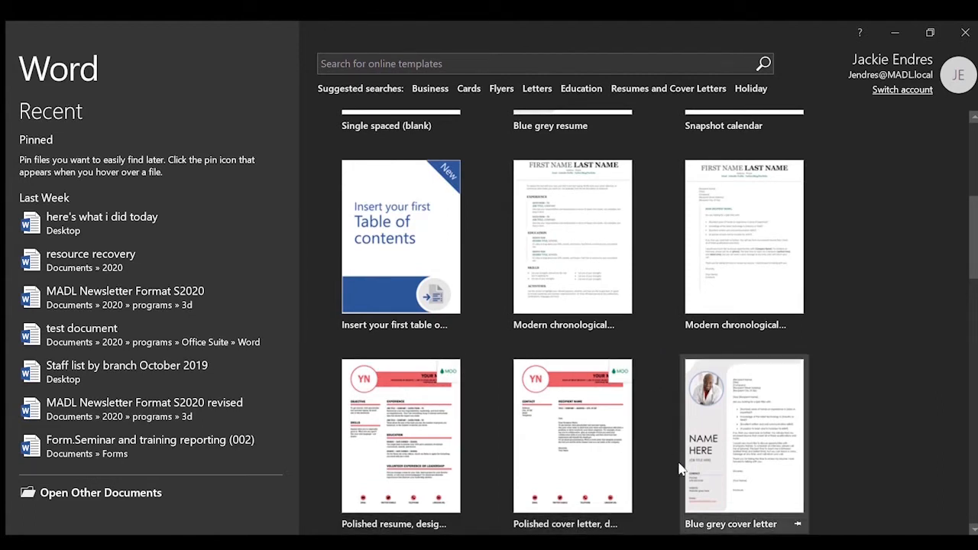
scroll(648, 468, "down", 2)
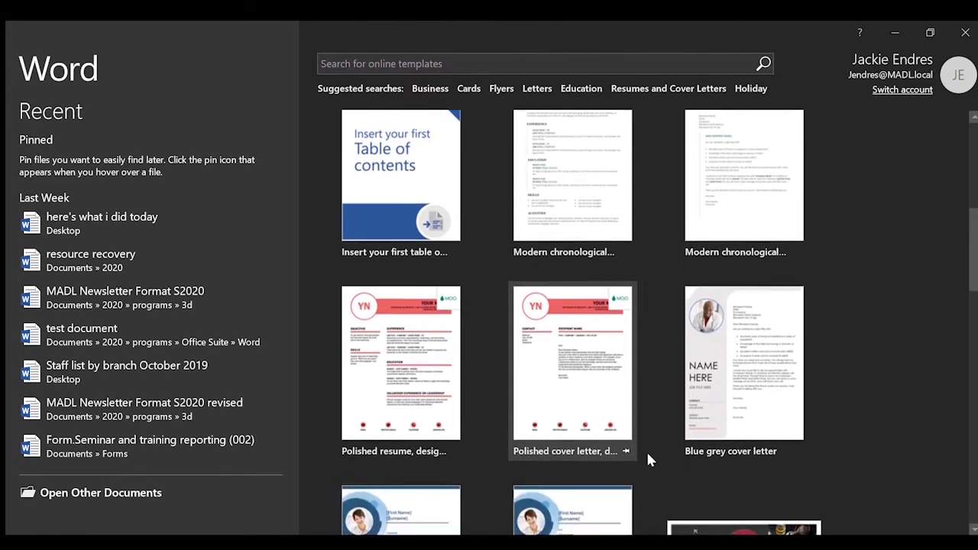
scroll(648, 460, "down", 2)
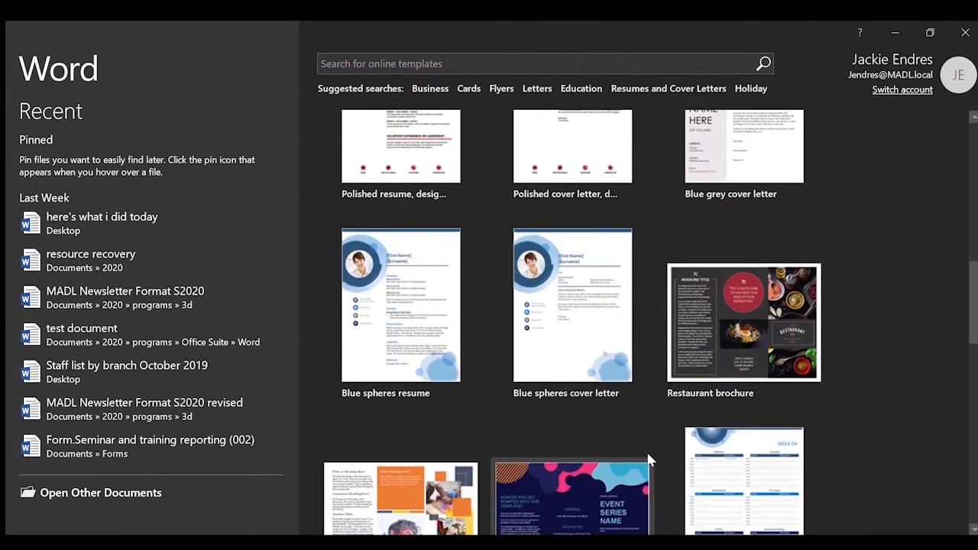
scroll(648, 460, "up", 5)
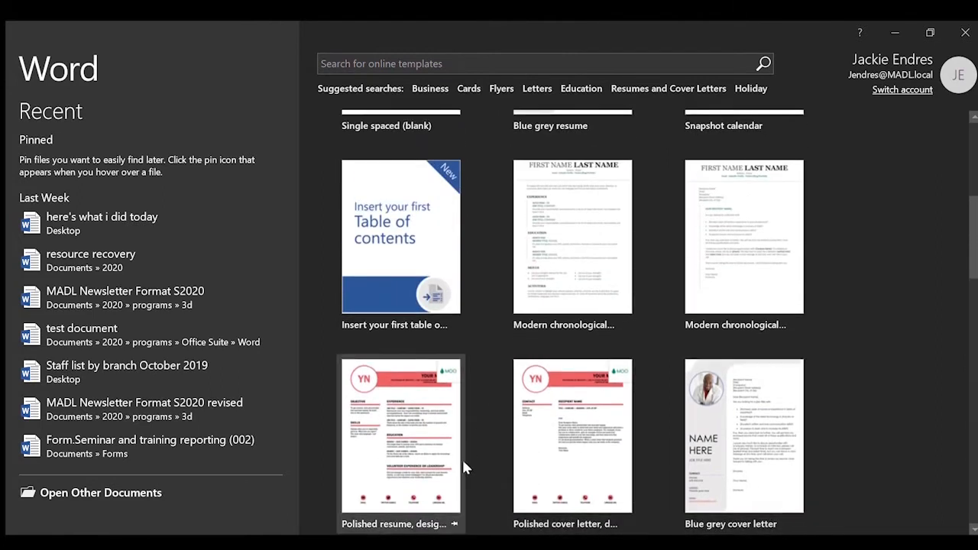
scroll(661, 352, "up", 5)
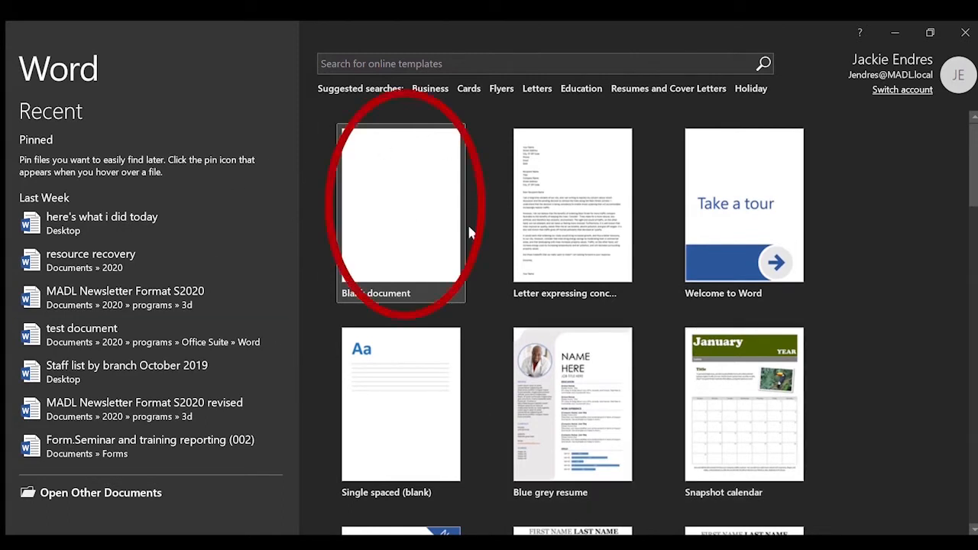
left_click(396, 225)
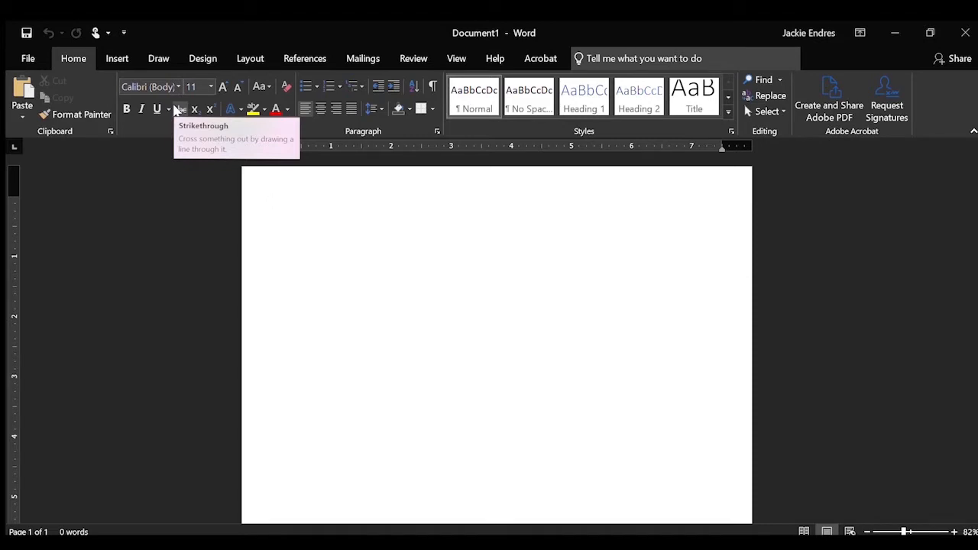
left_click(119, 62)
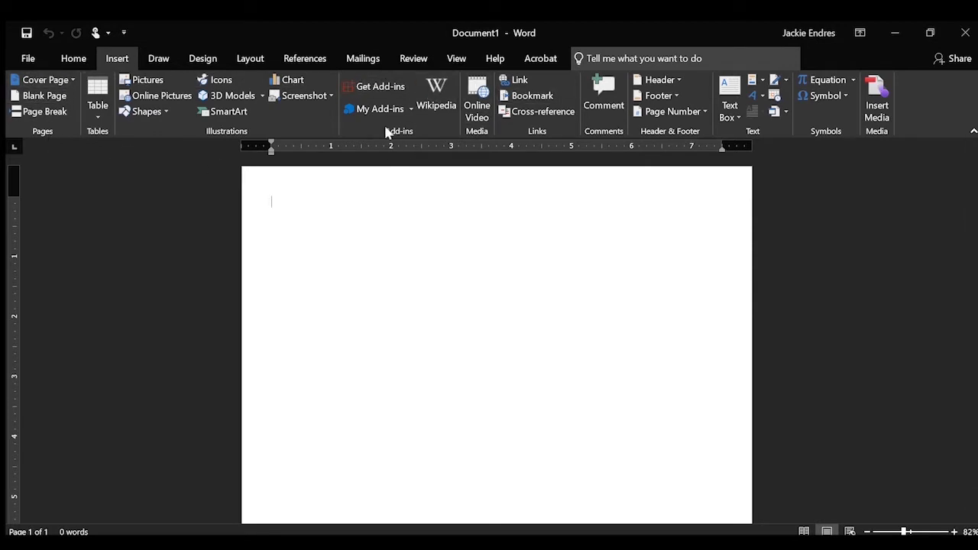
left_click(71, 59)
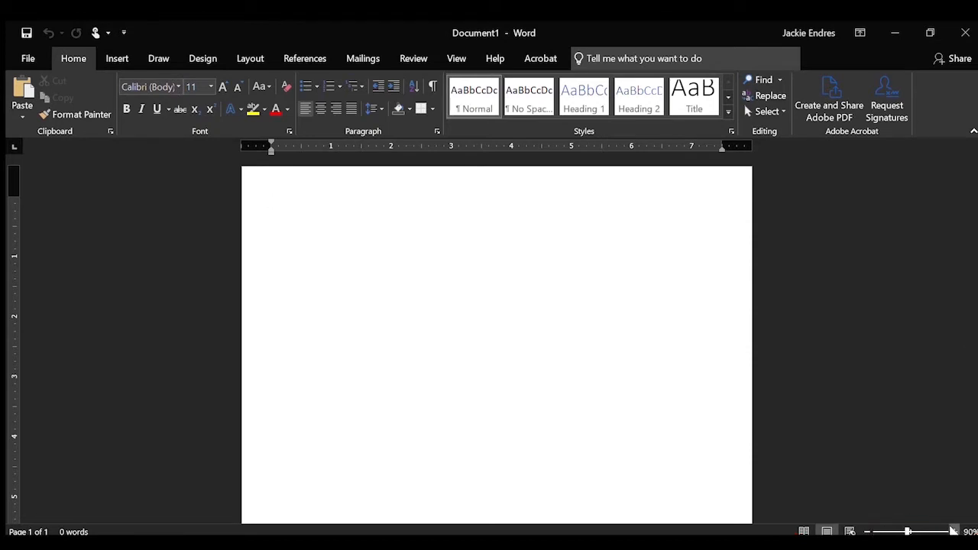
Adjust the status-bar zoom up to 110% and back down, settling the empty page at 80%.
left_click(952, 531)
left_click(953, 531)
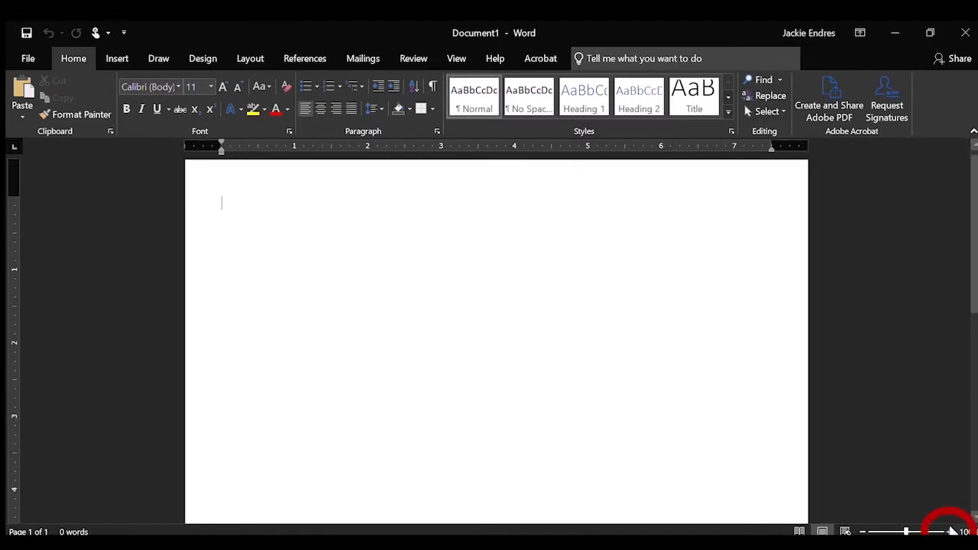
left_click(946, 531)
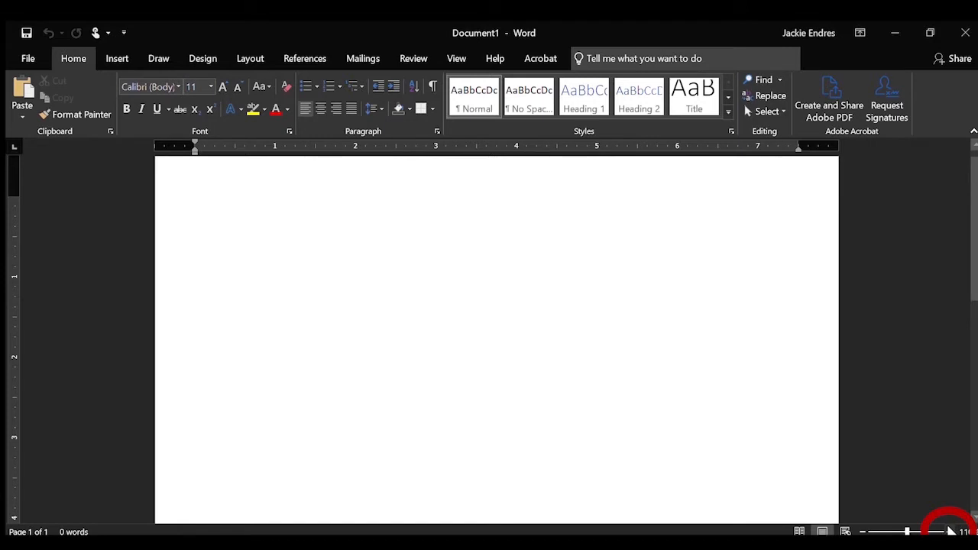
left_click(864, 531)
left_click(863, 531)
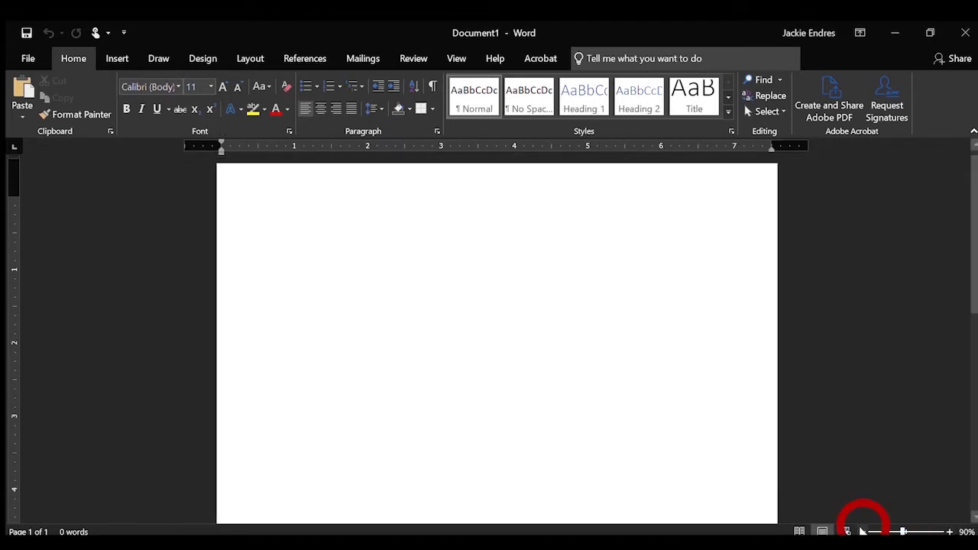
left_click(863, 531)
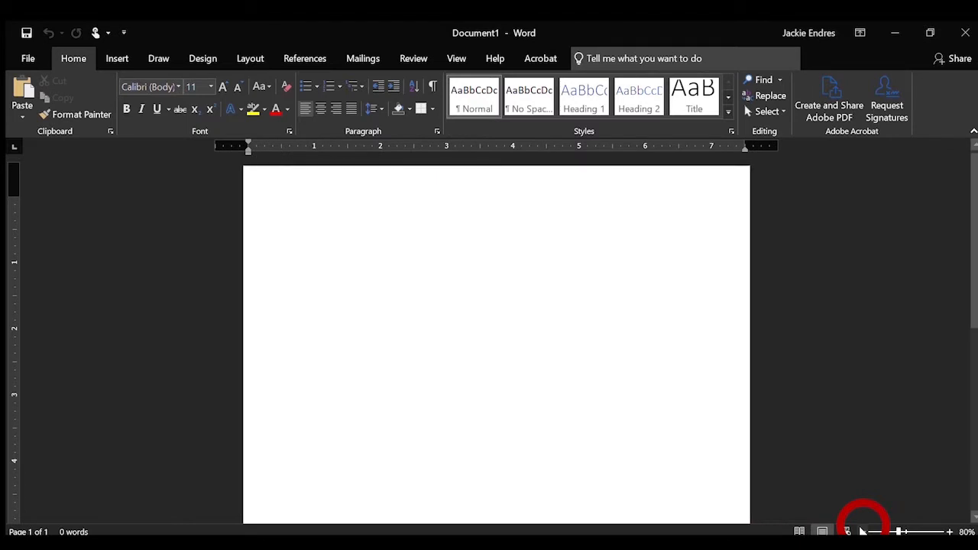
left_click(862, 531)
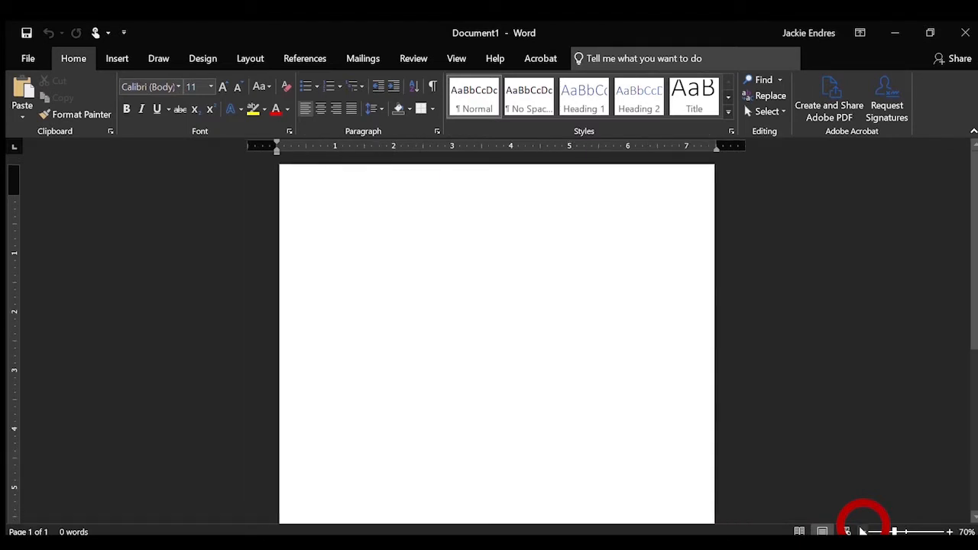
left_click(950, 531)
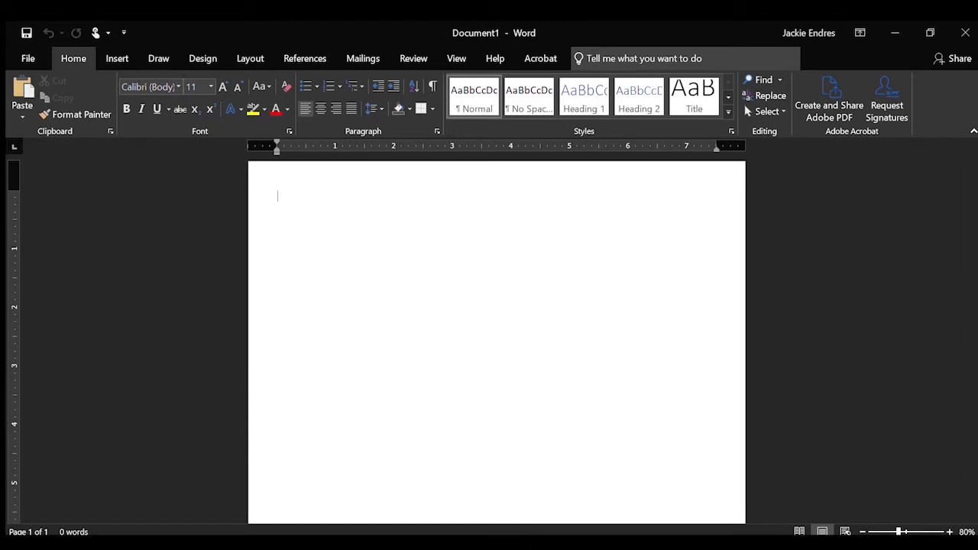
scroll(561, 407, "down", 1)
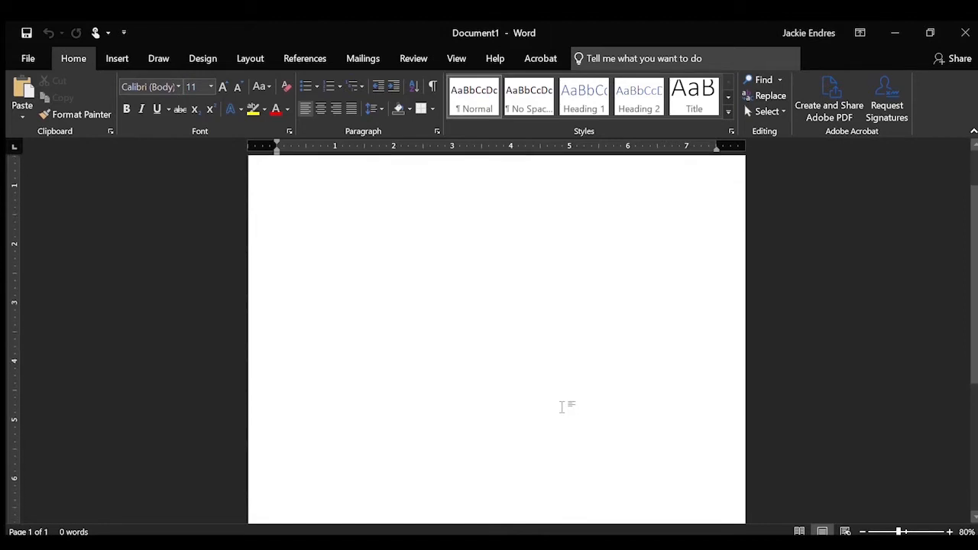
scroll(562, 407, "up", 1)
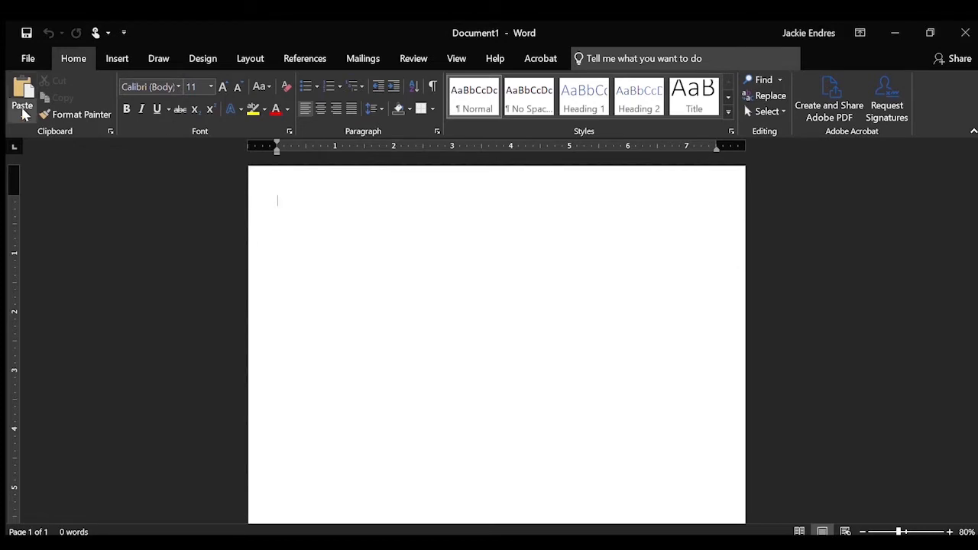
Go to the File backstage and choose Save As.
left_click(26, 59)
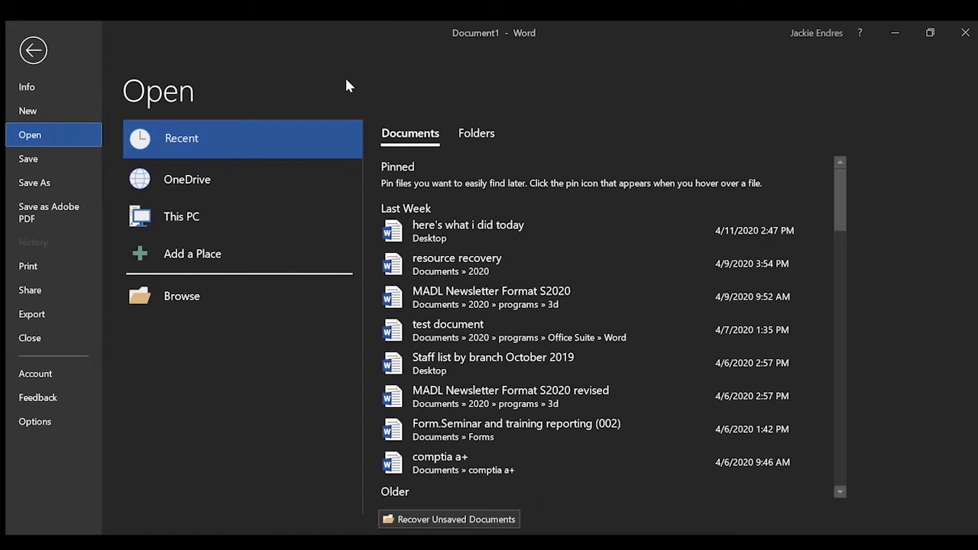
left_click(57, 184)
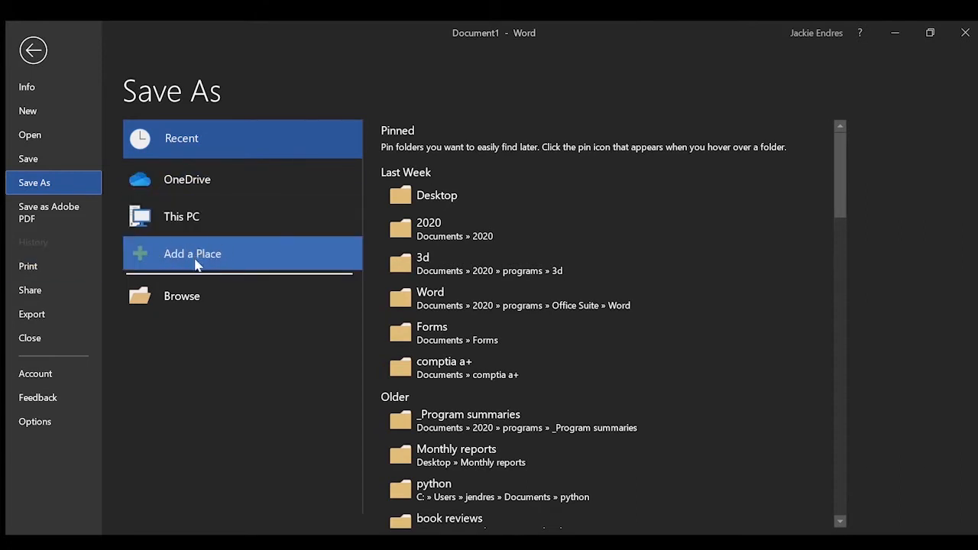
Browse to the Documents folder and enter 'test' as the file name.
left_click(222, 298)
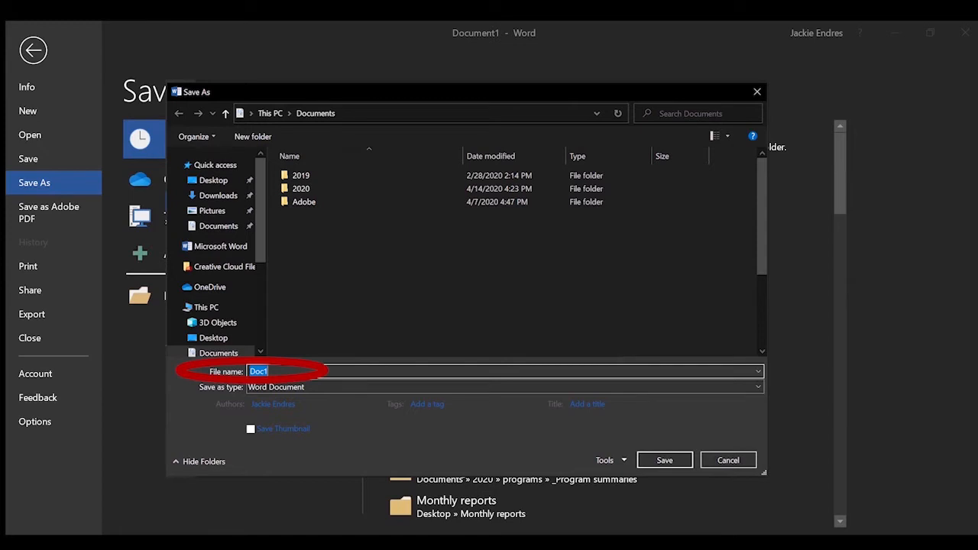
type("test")
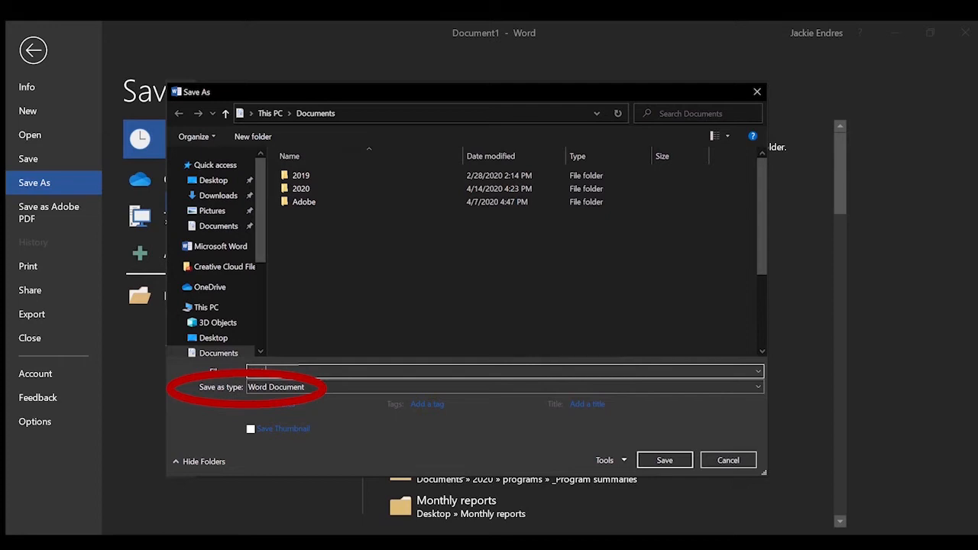
Check the available save types and keep Word Document for the Test file.
left_click(277, 388)
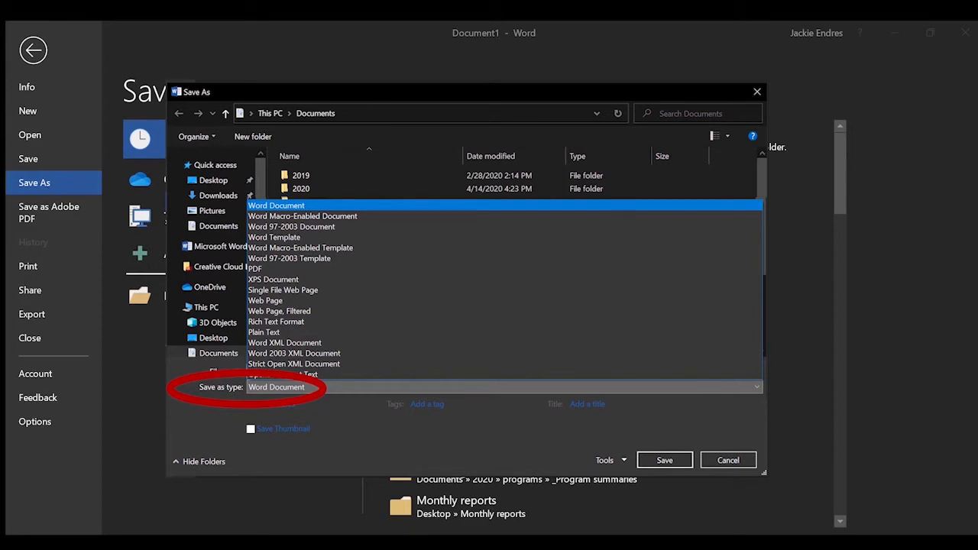
left_click(277, 206)
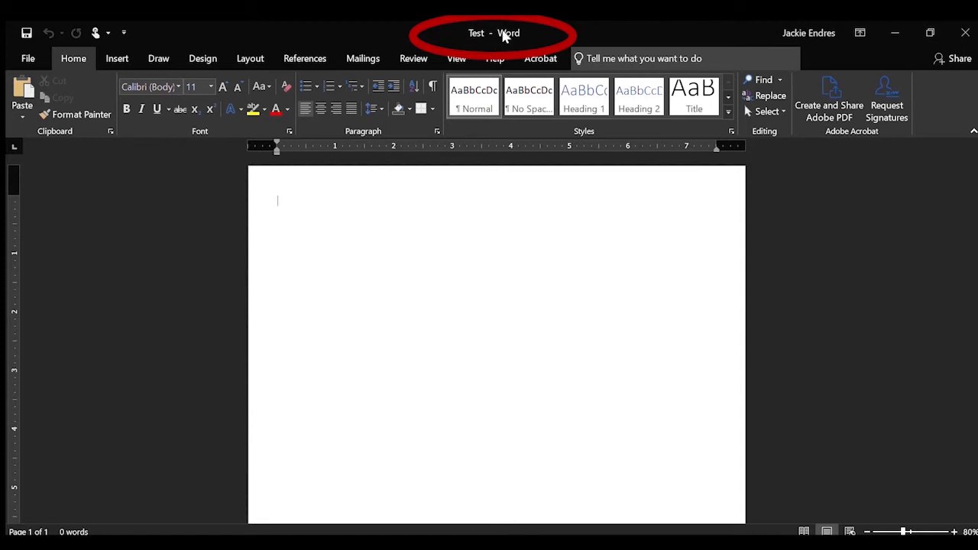
Show the File backstage Info page for the saved Test document.
left_click(27, 59)
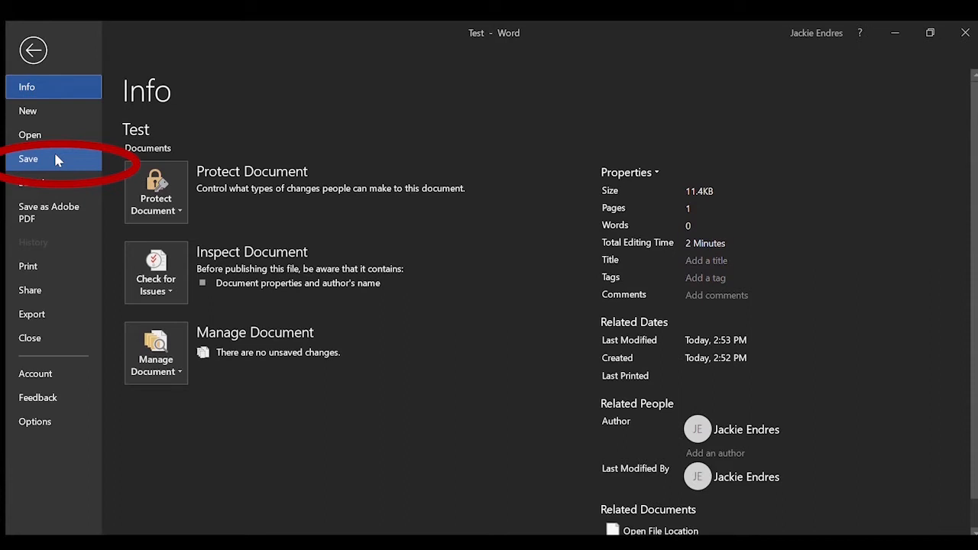
Save Test from the backstage, then return to its Info page.
left_click(55, 156)
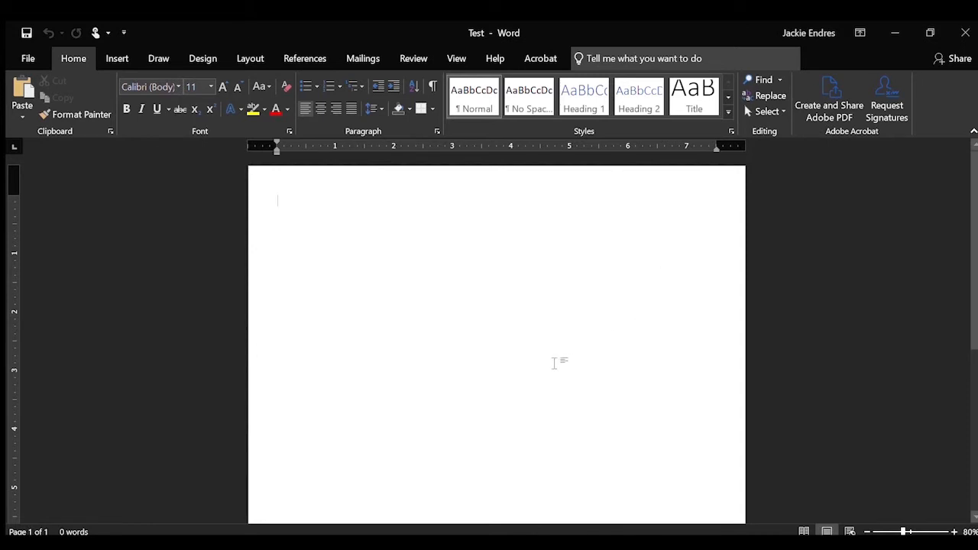
left_click(29, 59)
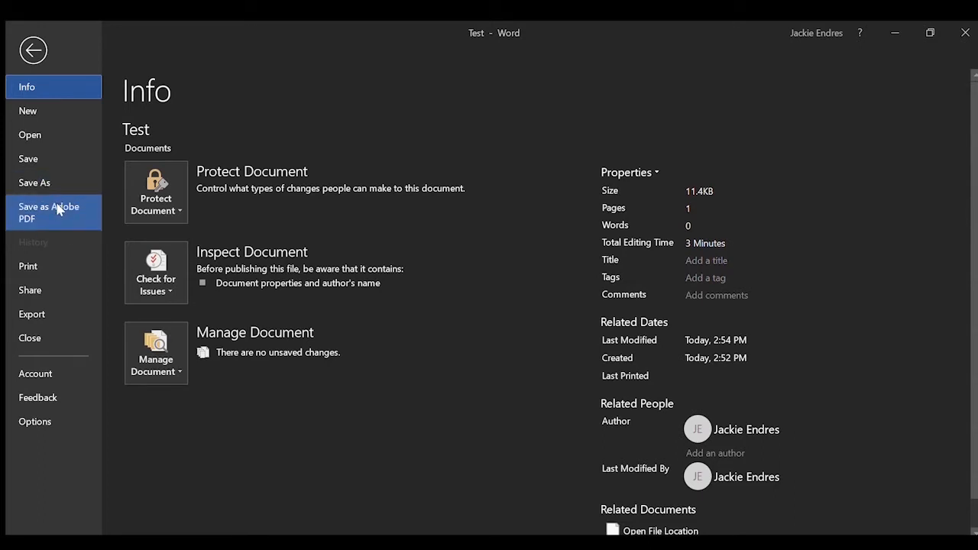
Preview Test in Print settings: 1 copy, Letter, portrait, Narrow Margins.
left_click(57, 265)
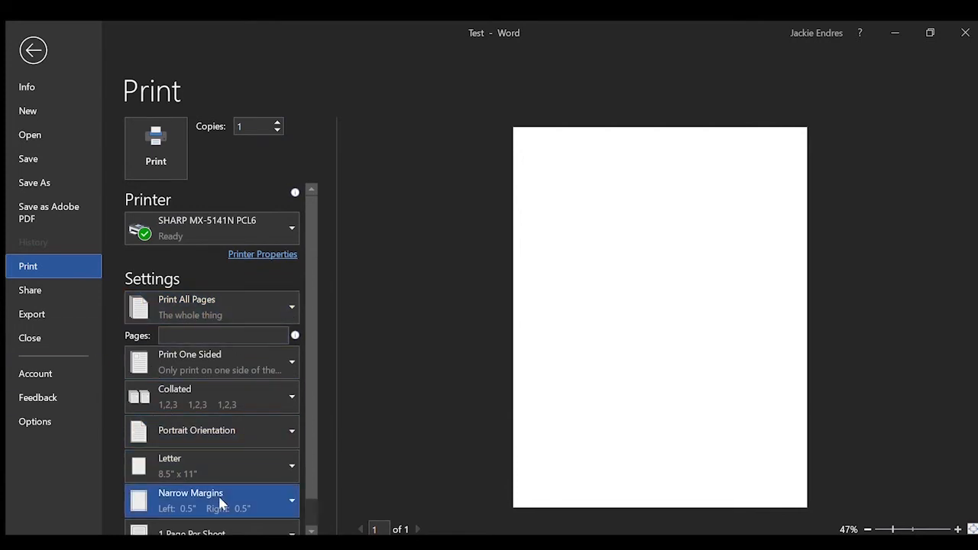
scroll(220, 495, "down", 1)
scroll(220, 495, "up", 1)
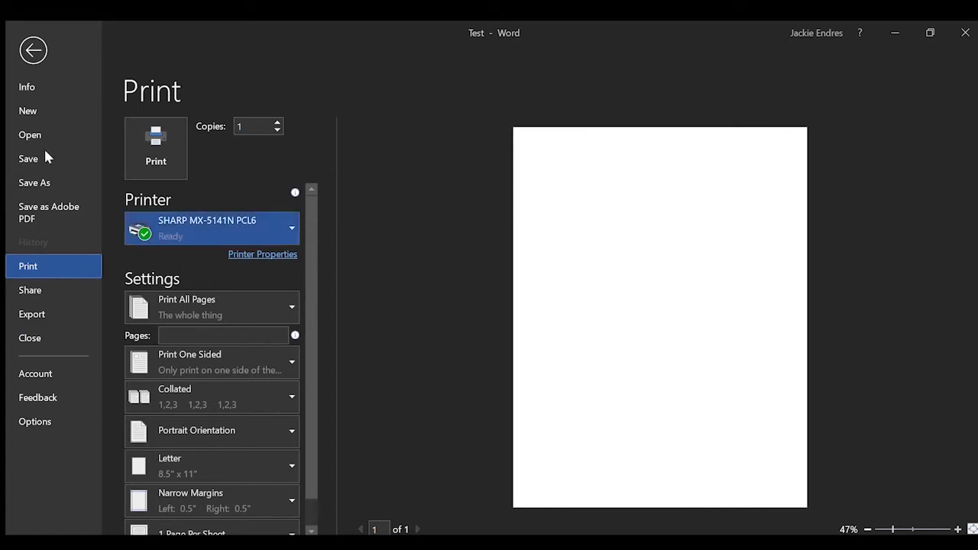
left_click(33, 51)
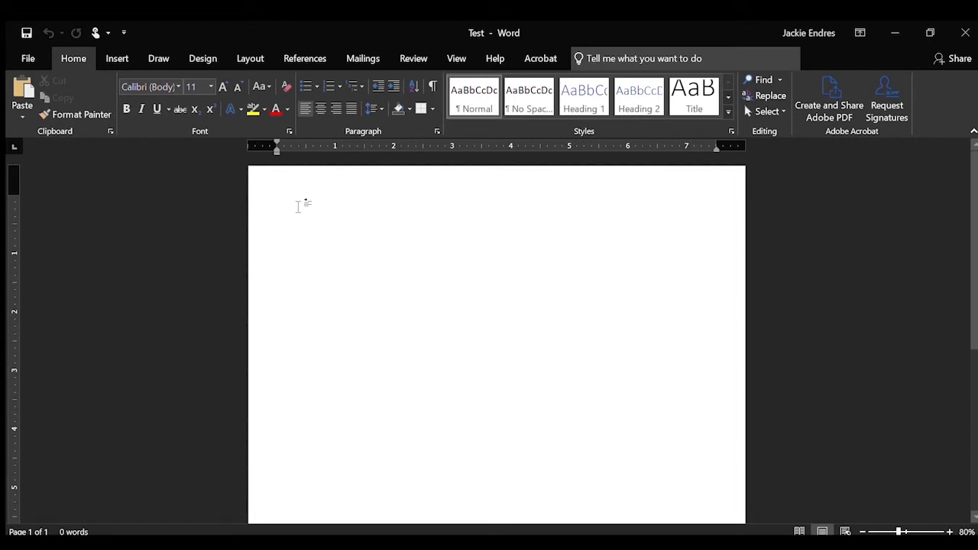
Type the person's full name, then their street address, city, state and ZIP below it.
key("Tab")
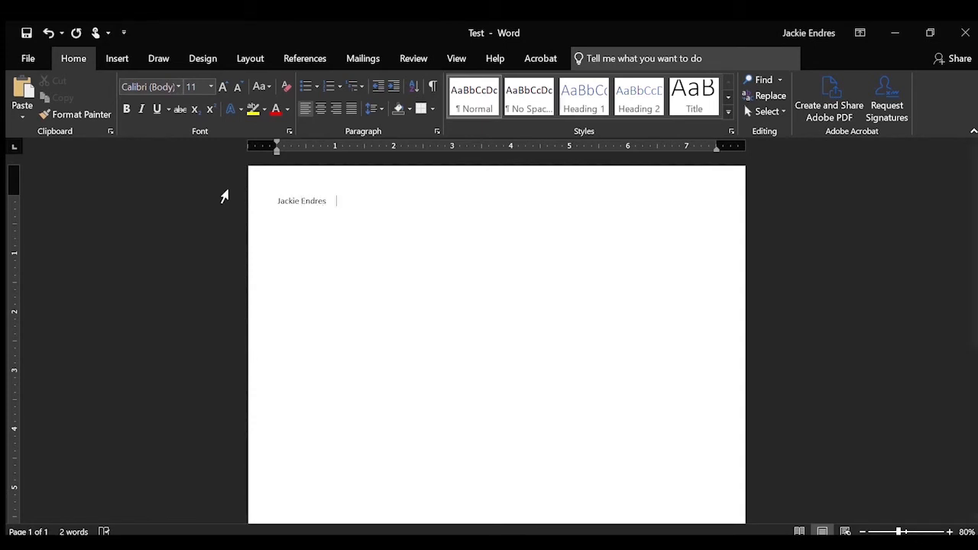
key("BackSpace")
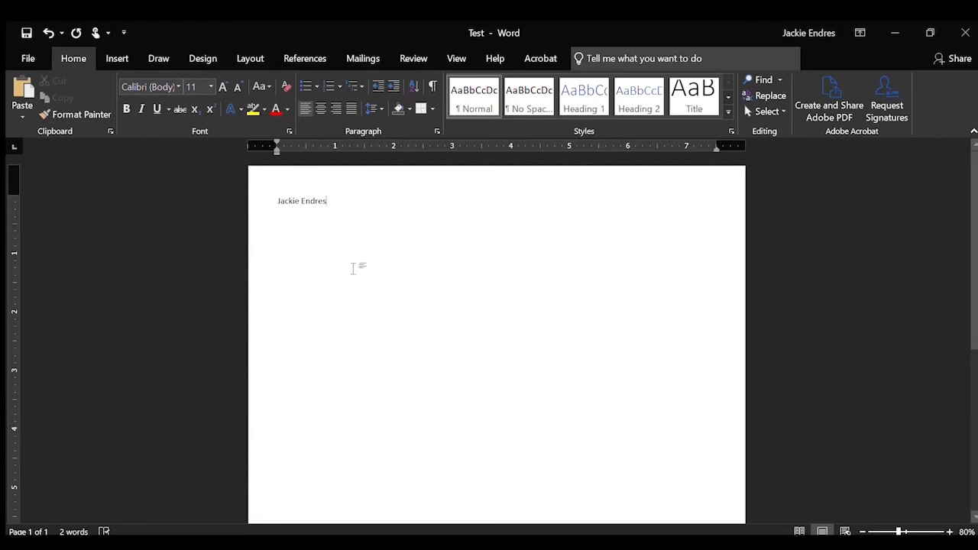
key("Return")
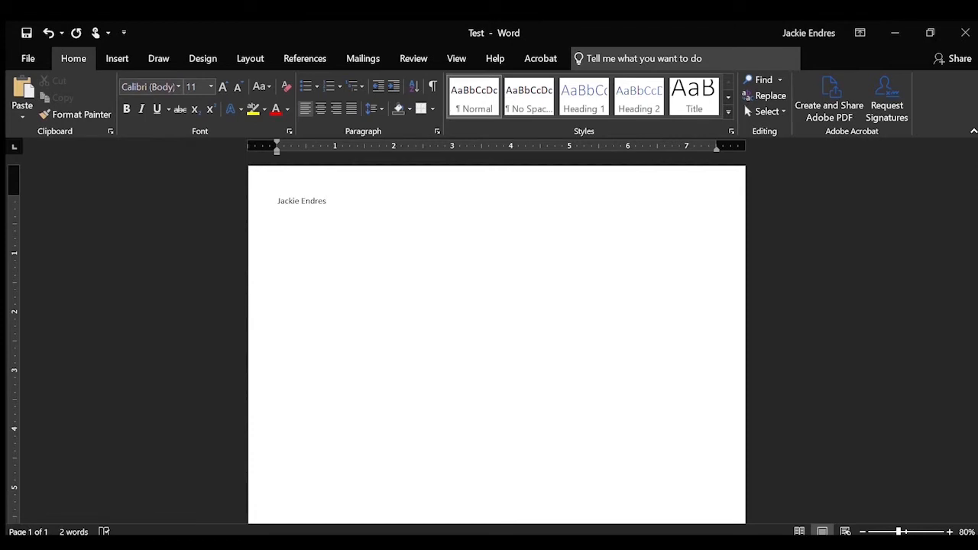
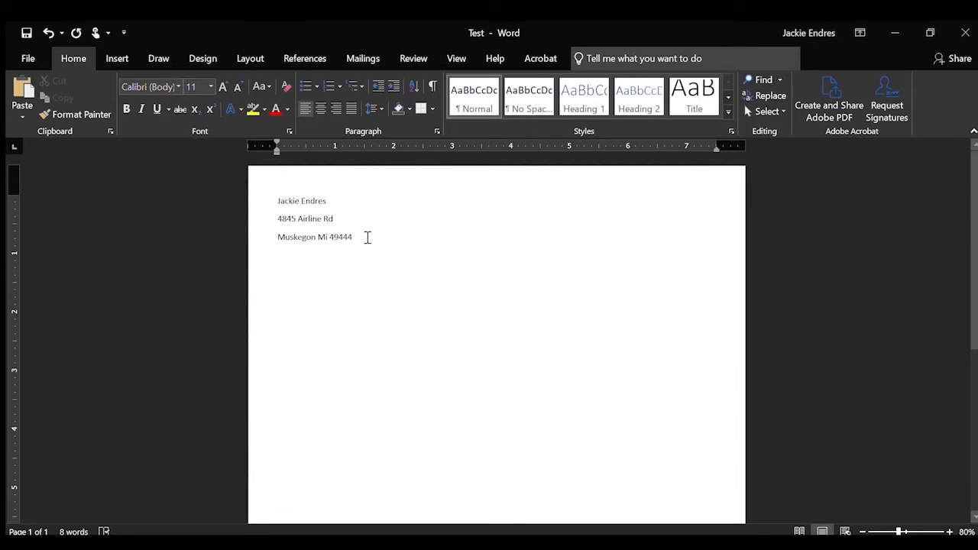
Select the name and address lines and switch their font from Calibri to Arial.
left_click_drag(354, 236, 265, 196)
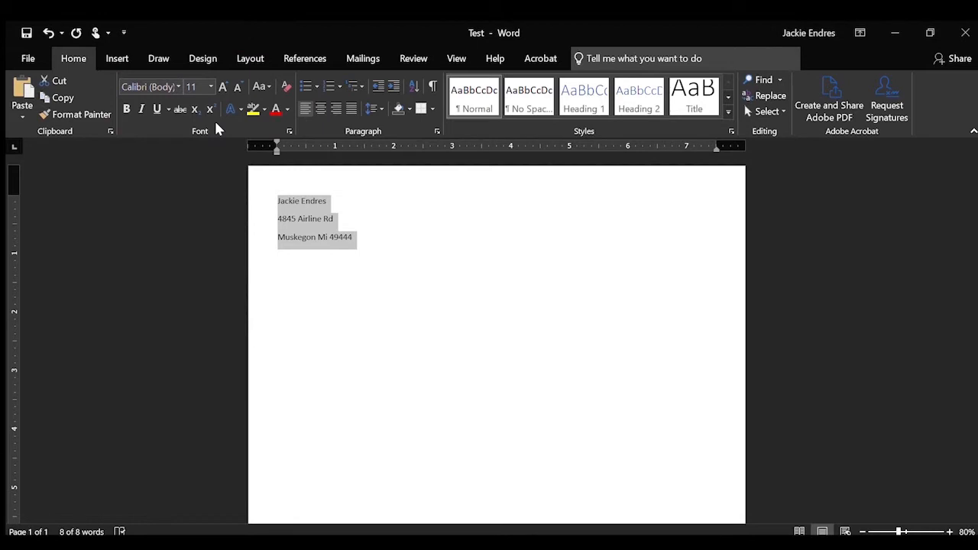
left_click(170, 89)
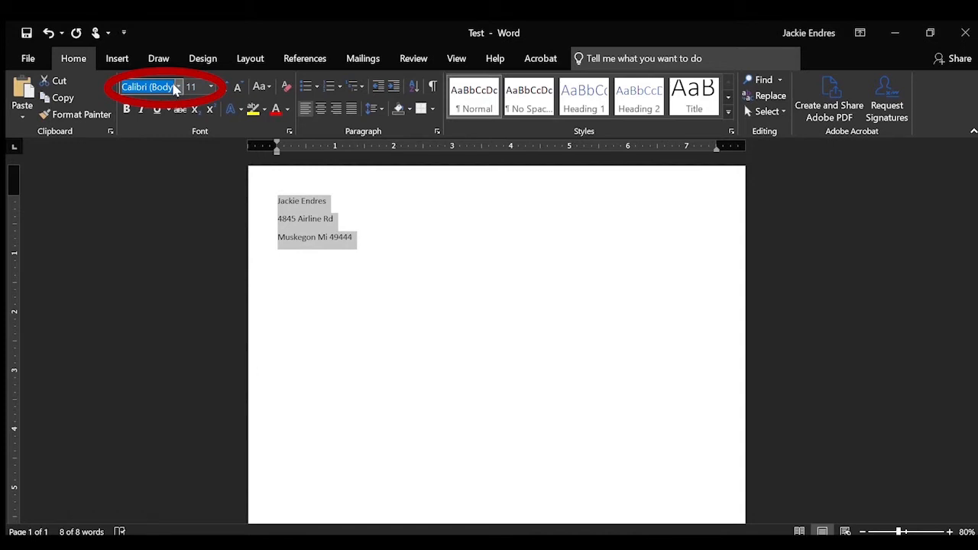
left_click(175, 87)
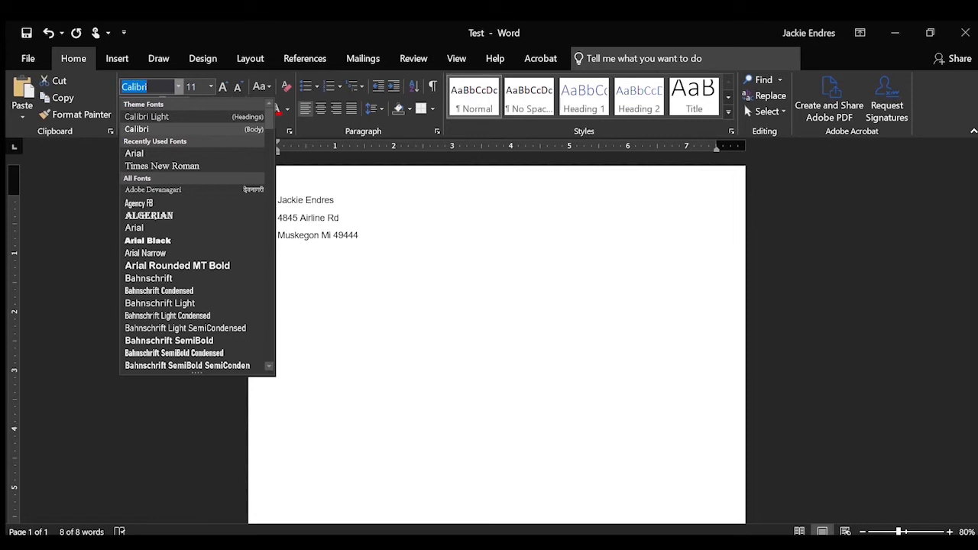
left_click(176, 153)
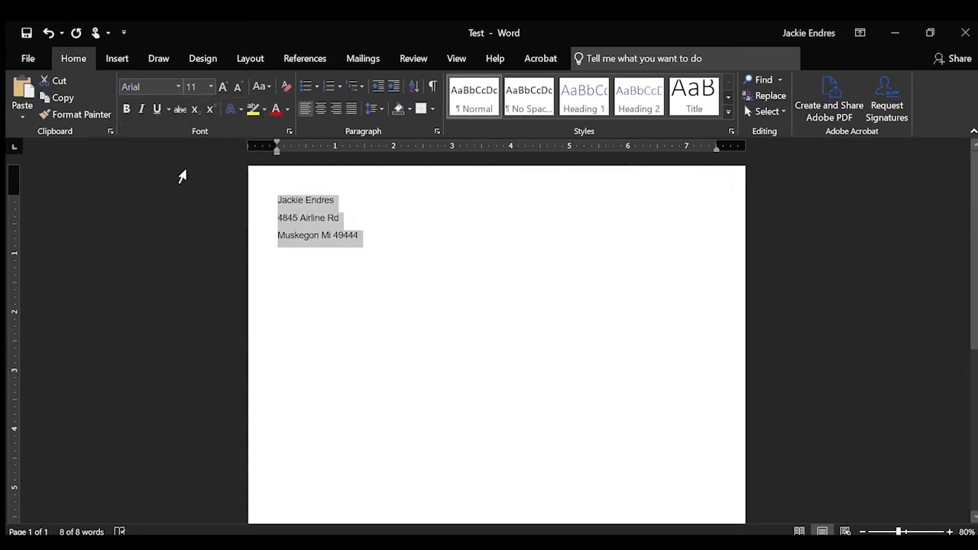
Change the selected name and address lines from 11 pt to 12 pt.
left_click(210, 87)
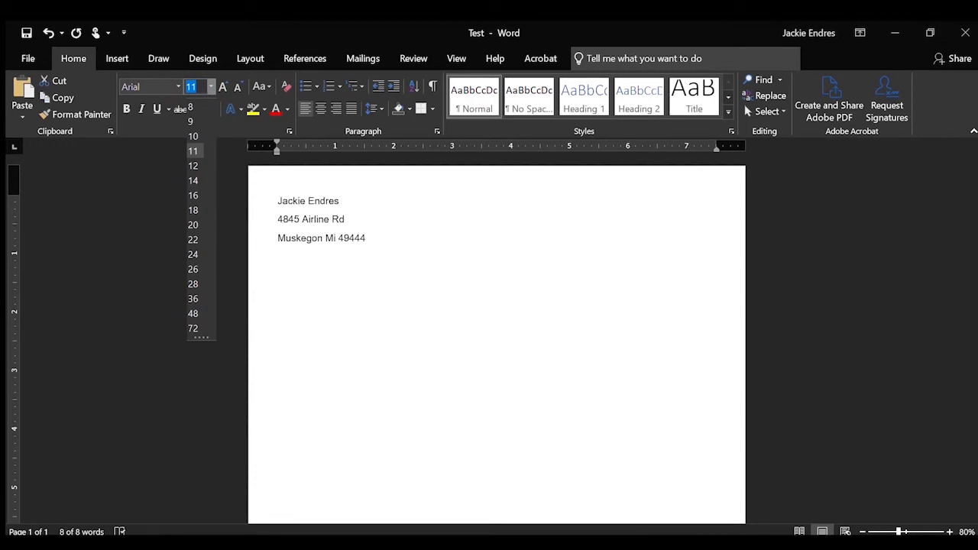
left_click(196, 166)
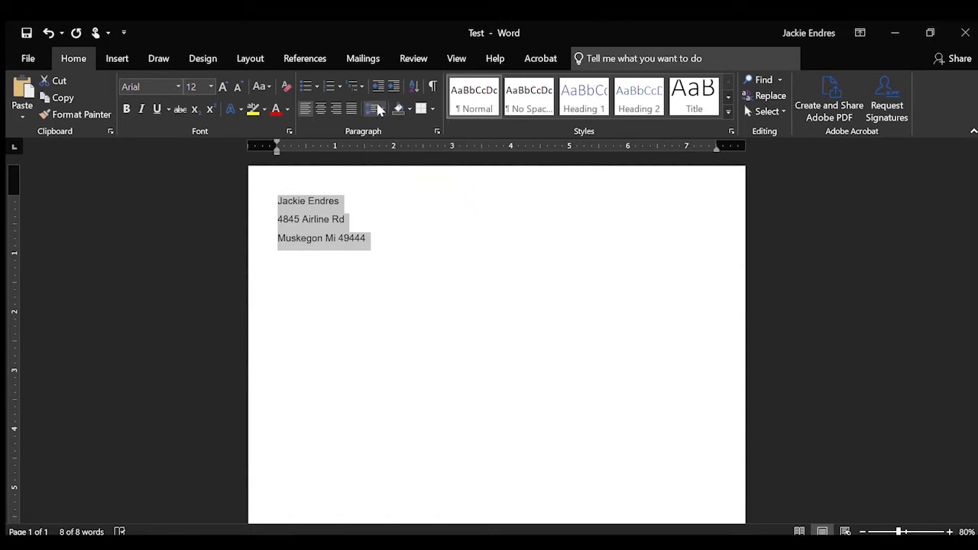
Set the address lines to Single line spacing with 0 pt after each paragraph.
left_click(377, 107)
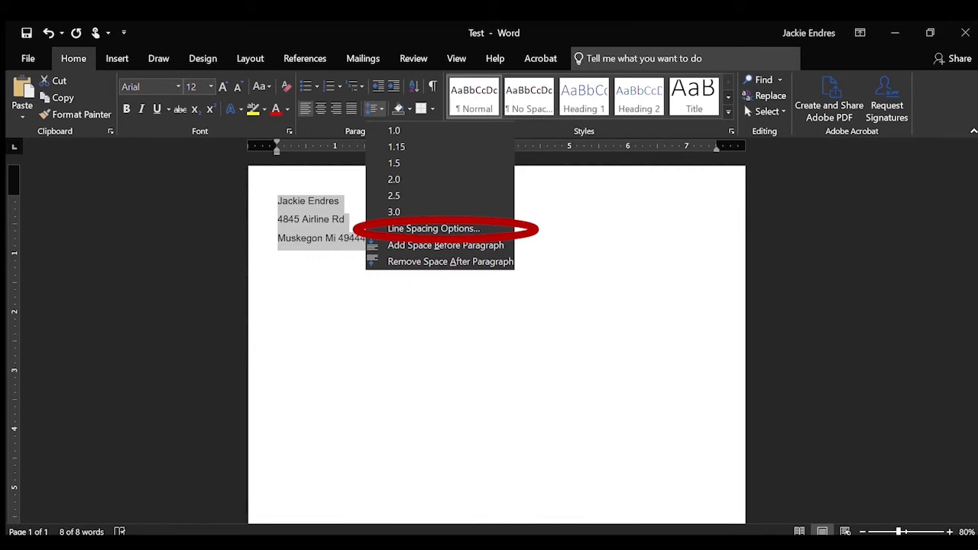
left_click(457, 228)
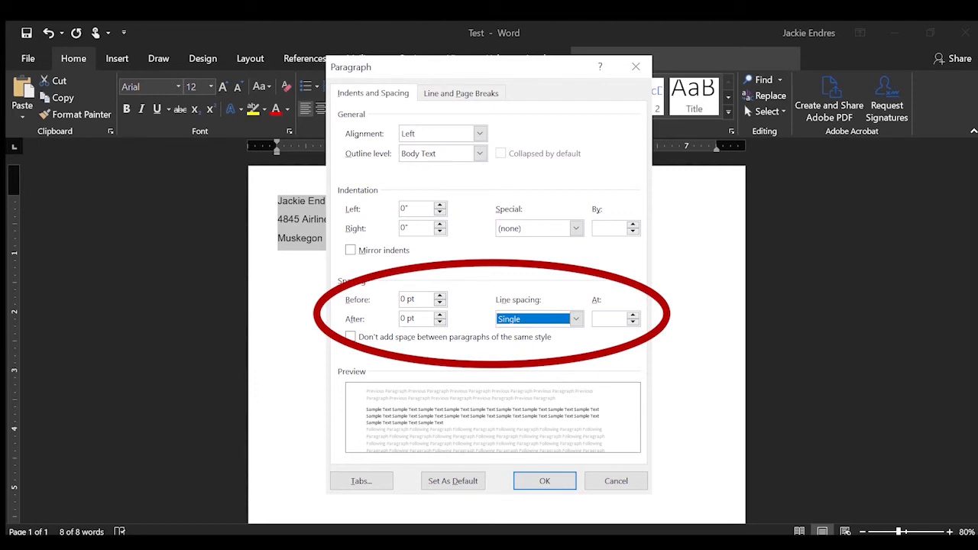
left_click(527, 480)
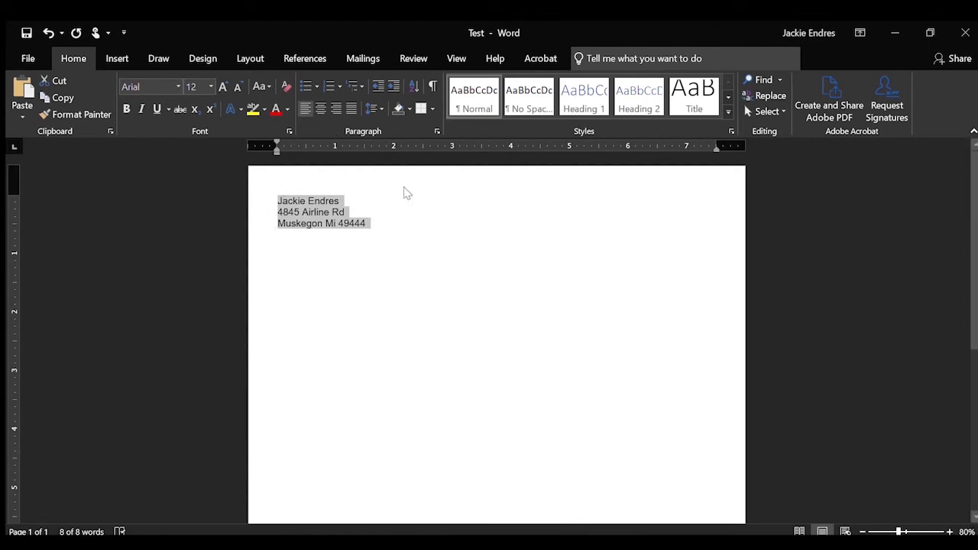
left_click(396, 216)
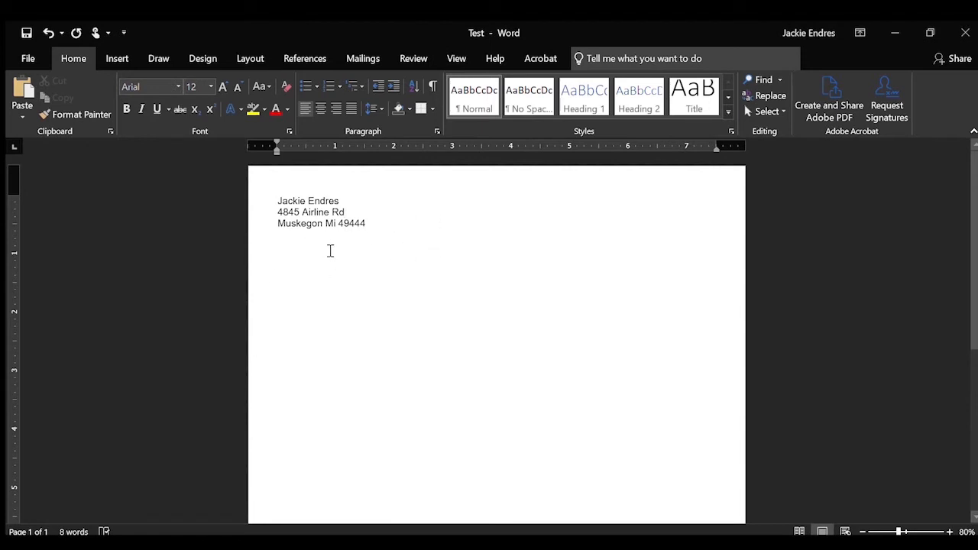
left_click(393, 269)
left_click(337, 223)
key("BackSpace")
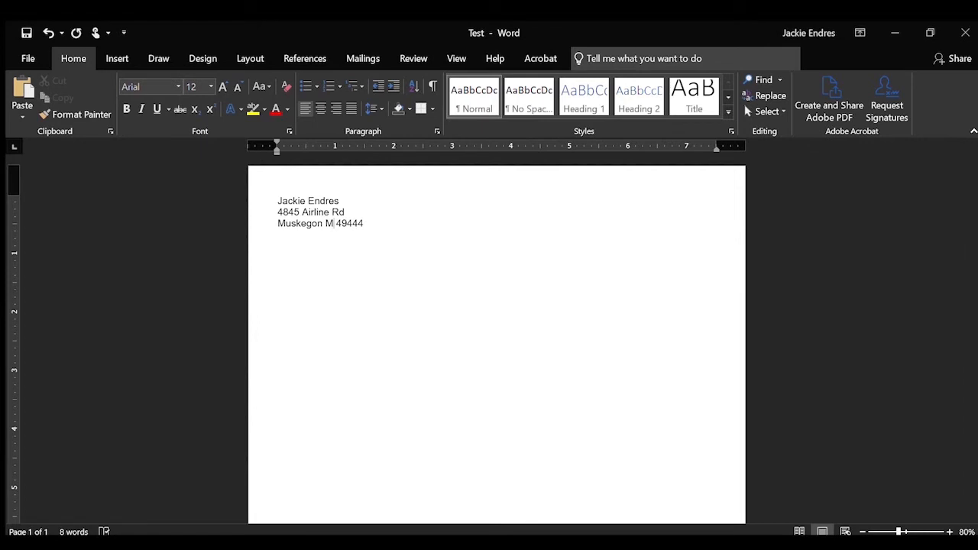
type("I")
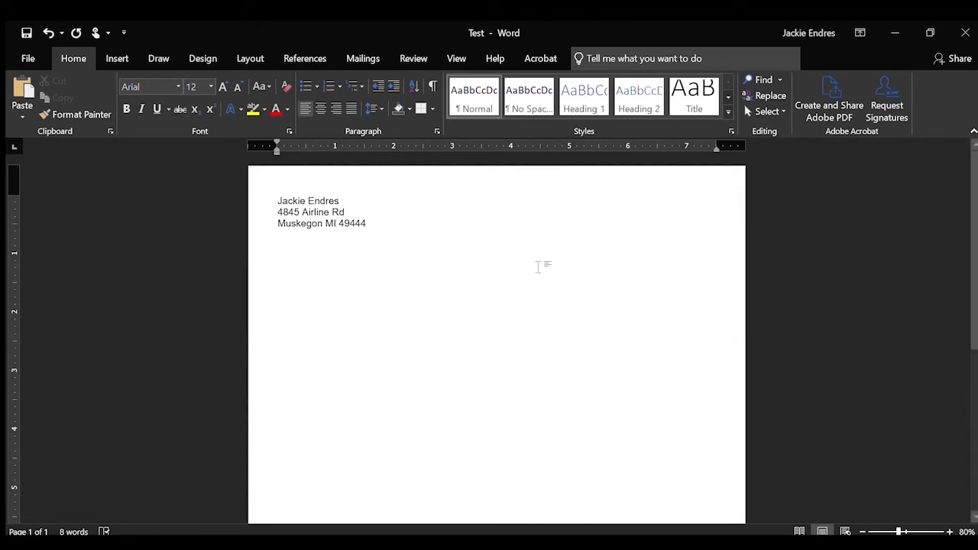
left_click(384, 235)
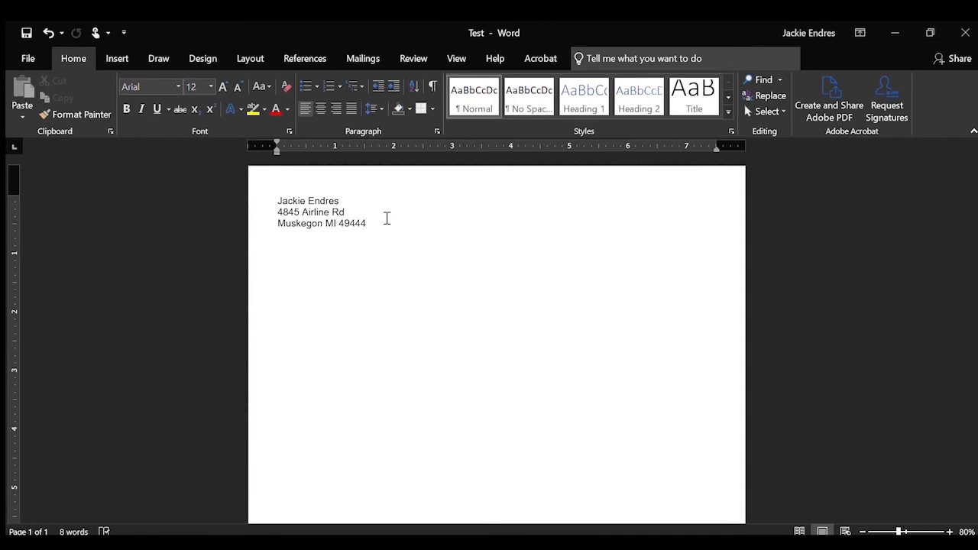
Add the contact e-mail address as a hyperlink below the address, then a 'Professional Summary' line.
key("Return")
key("Return")
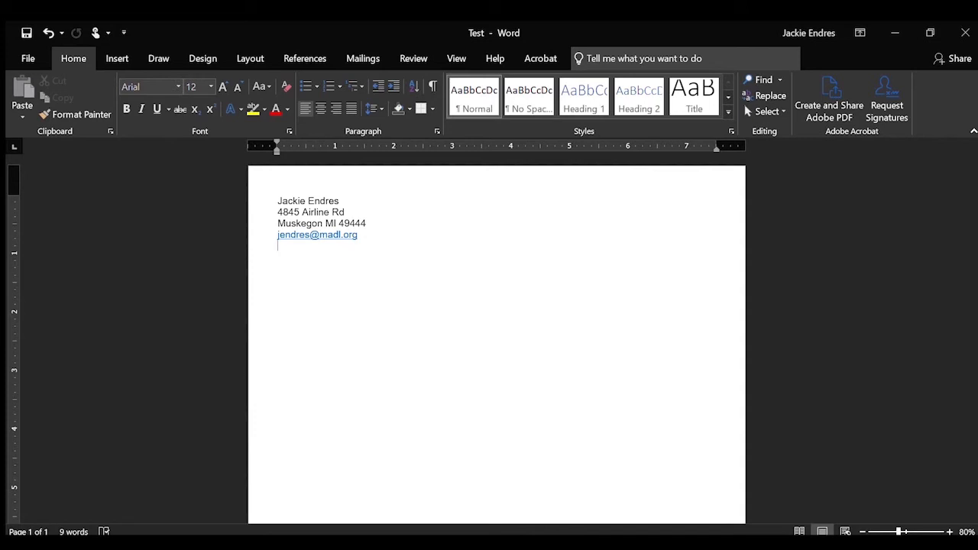
type("Professional Summary")
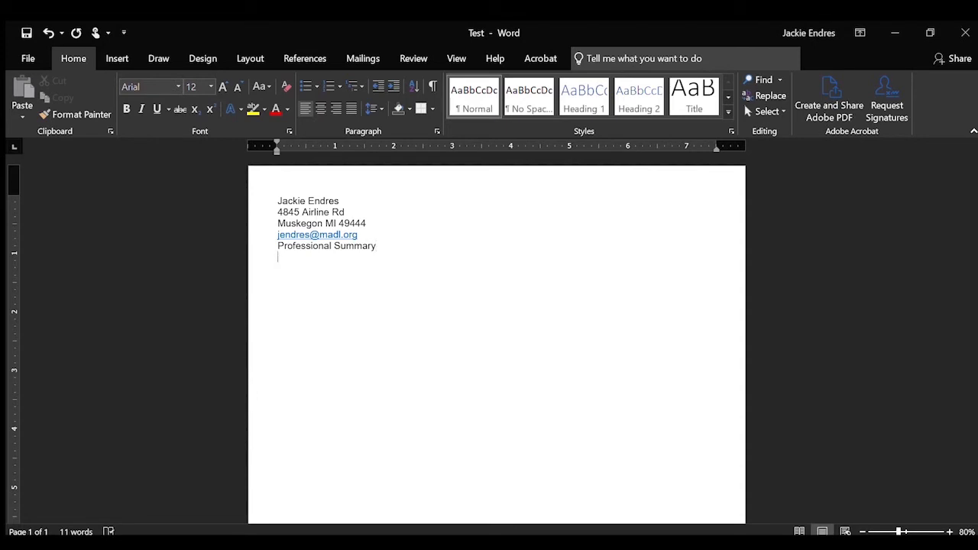
Type the headings Skills, Work History/Experiences, Education and Awards/Certifications on separate lines.
key("Return")
type("Skills")
key("Return")
type("Work History")
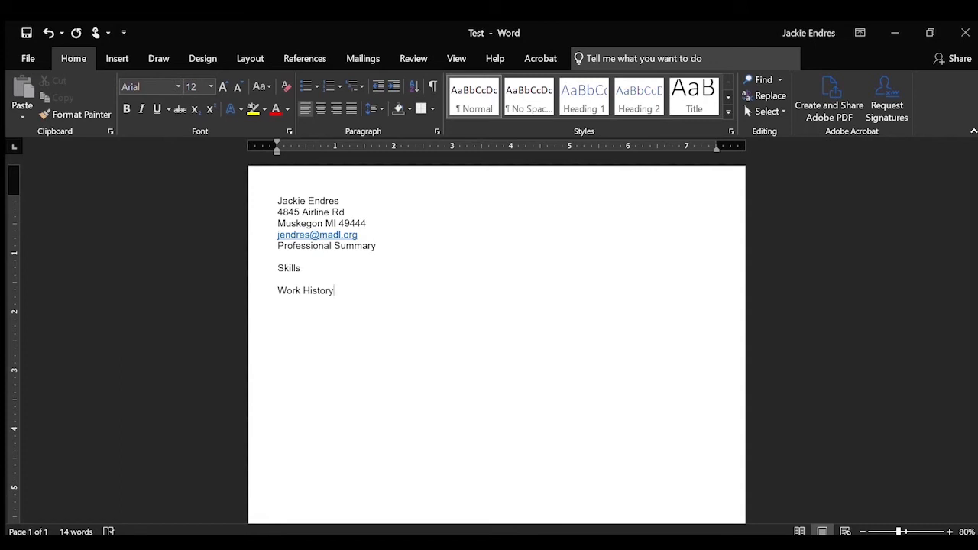
type("/Experiences ?")
key("BackSpace")
type("Education")
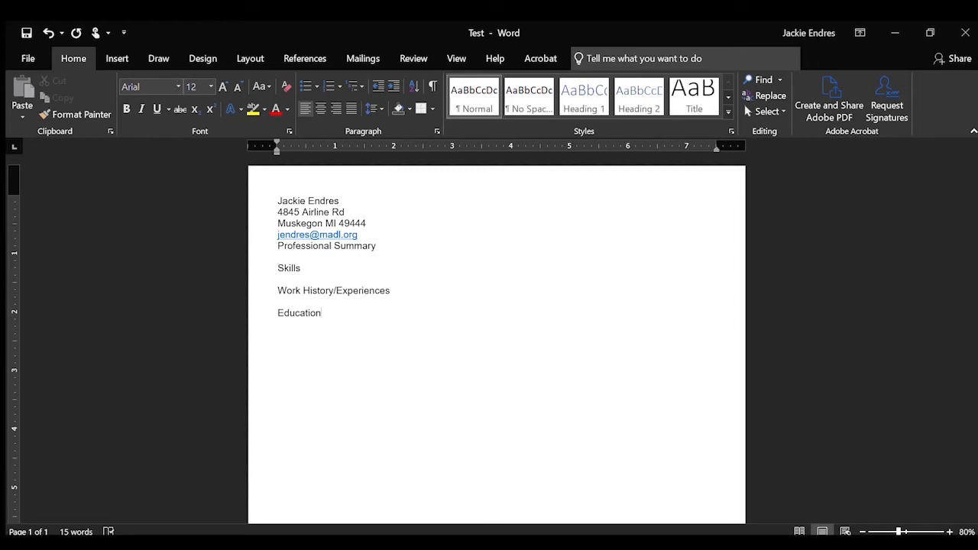
key("Return")
key("Return")
type("Awards")
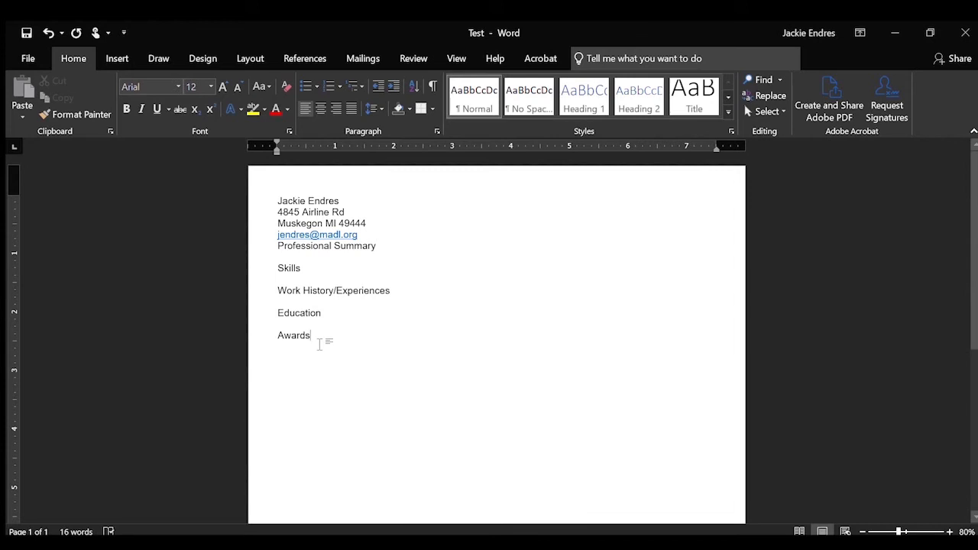
type("/C")
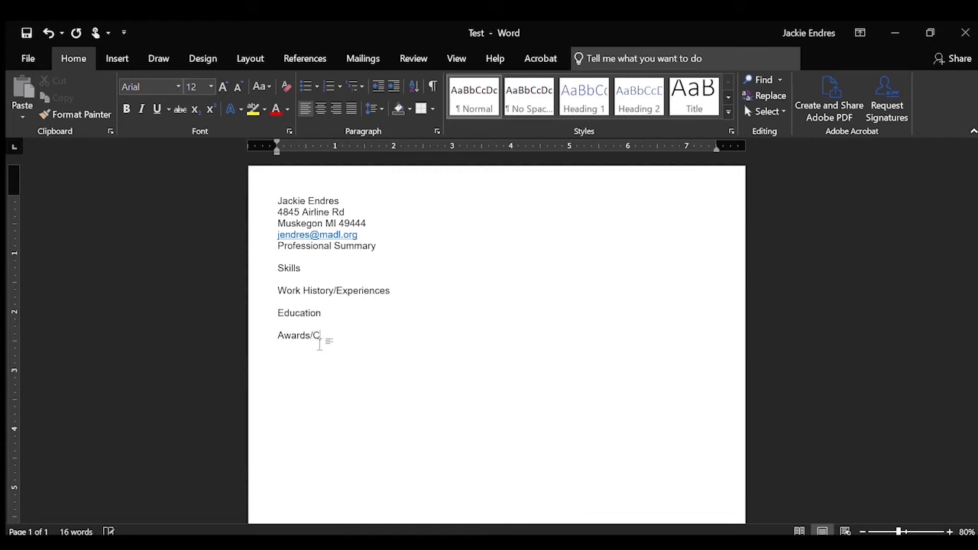
type("ertifications")
Enter the summary 'Highly capable tech professional' and list skills Team management and Speaks 5 languages.
left_click(318, 256)
type("Highly")
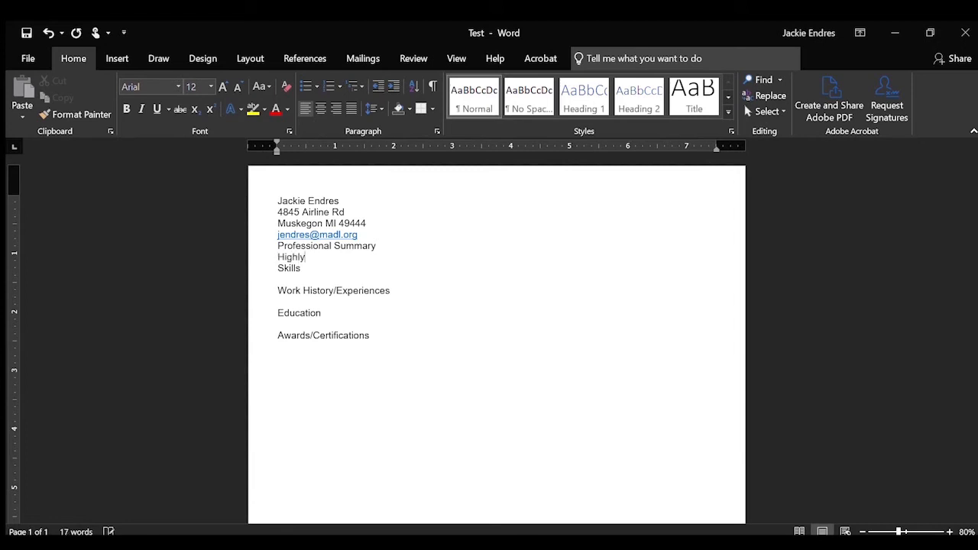
type(" capable tech professional.")
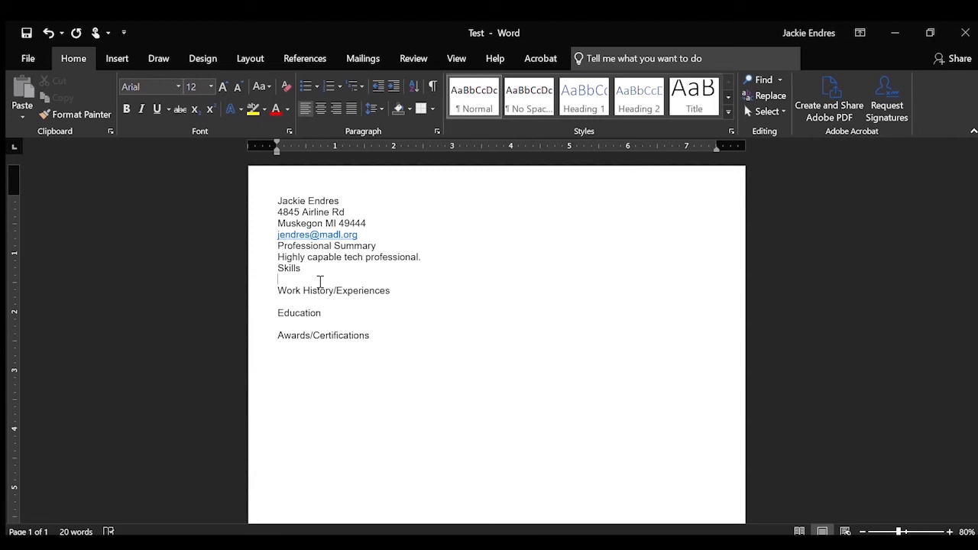
type("Team management")
key("Return")
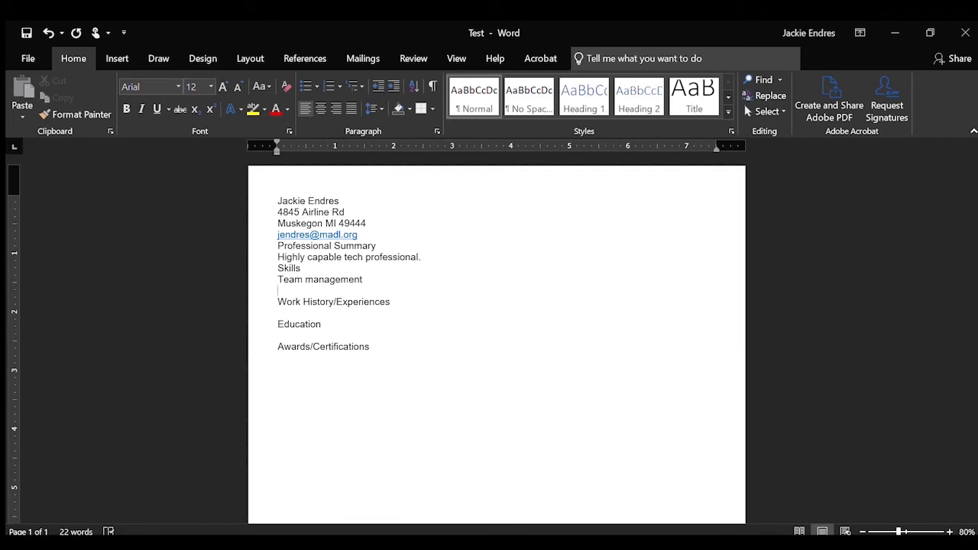
type("speaks 5 languages")
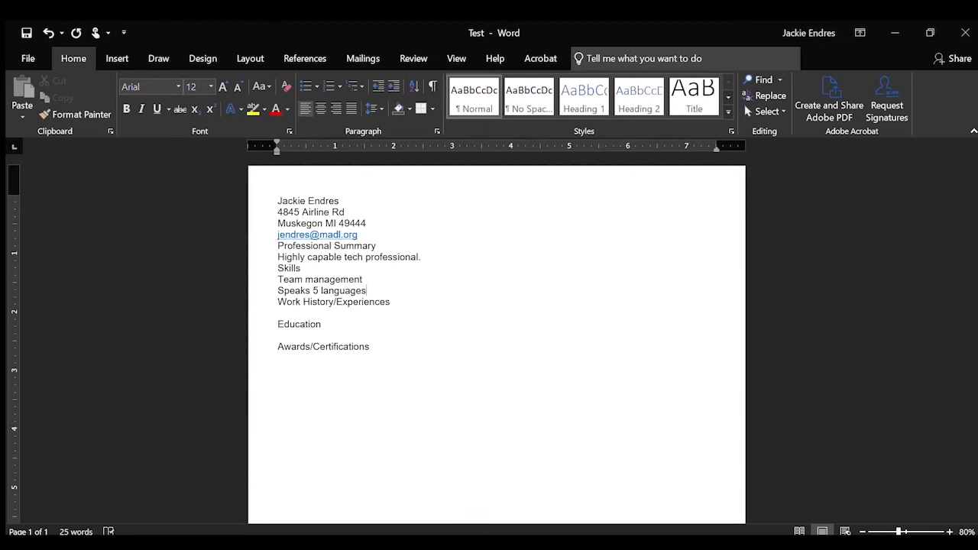
key("Return")
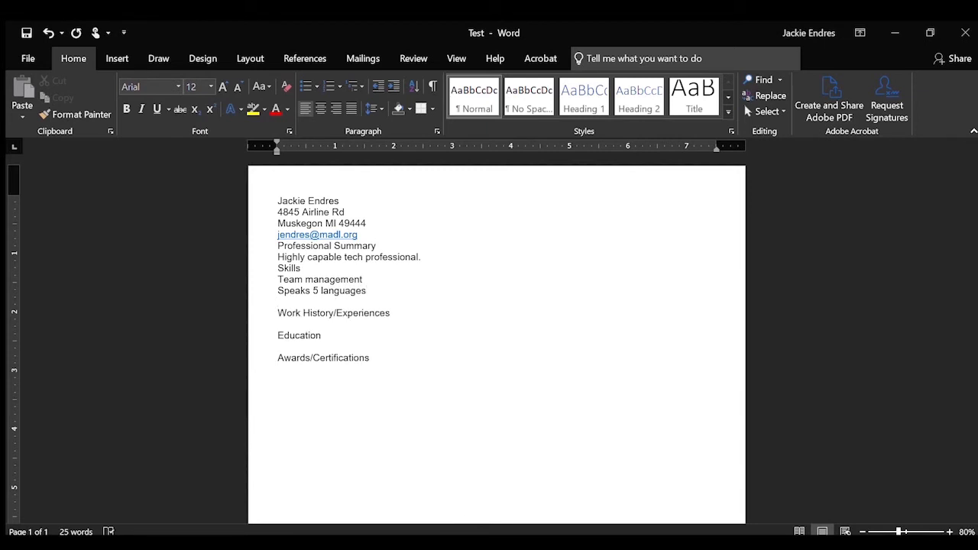
key("BackSpace")
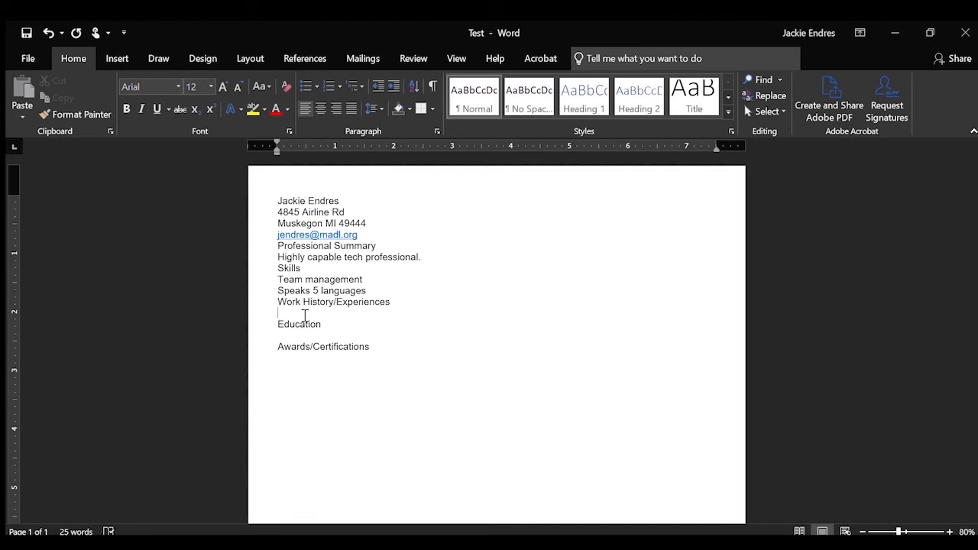
List five jobs (Muskegon and Coopersville libraries, PESG, Penzeys Spices, Grand Rapids Sanitation) plus University of Michigan BFA.
left_click(304, 314)
type("m")
type("uskegon area")
type(" dis")
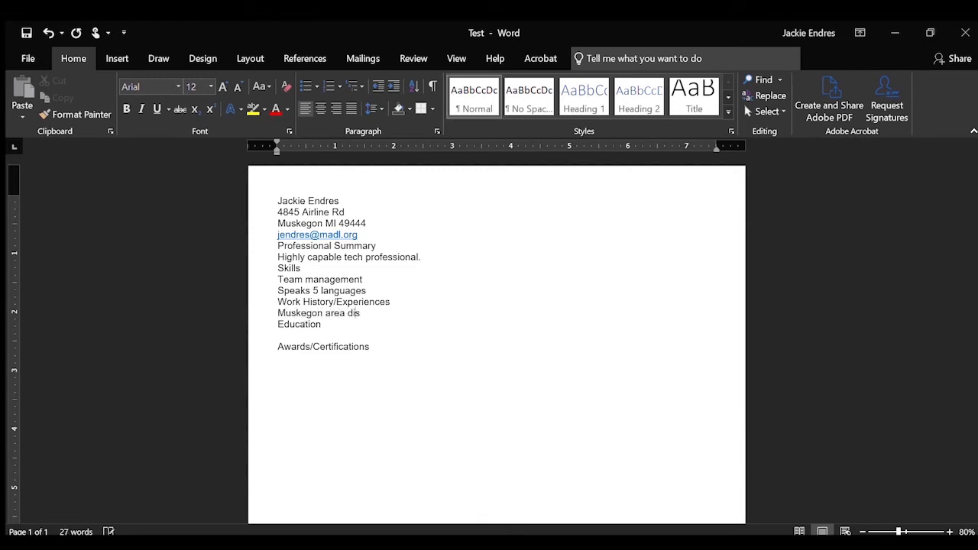
type("trict library")
key("Return")
type("coopersville area district library")
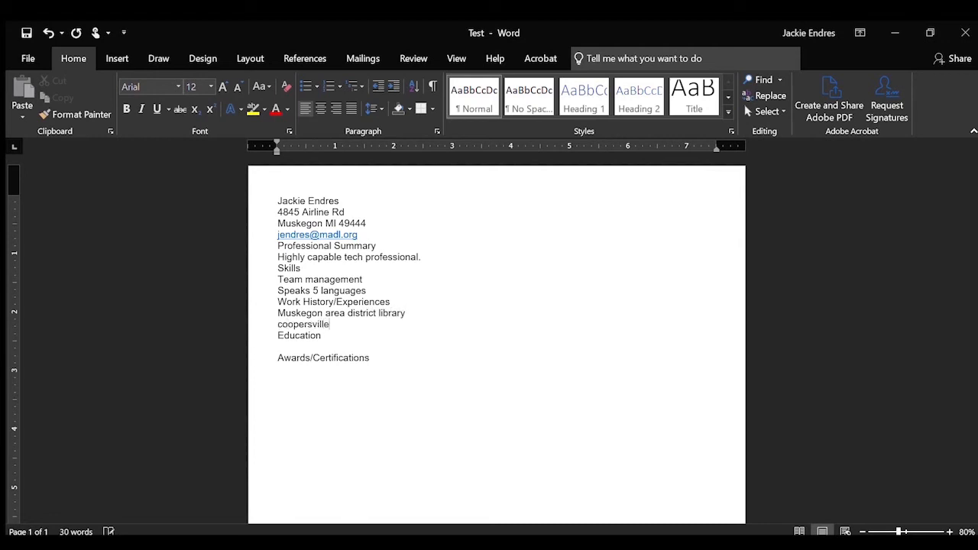
key("Return")
type("PESG substitute teachers")
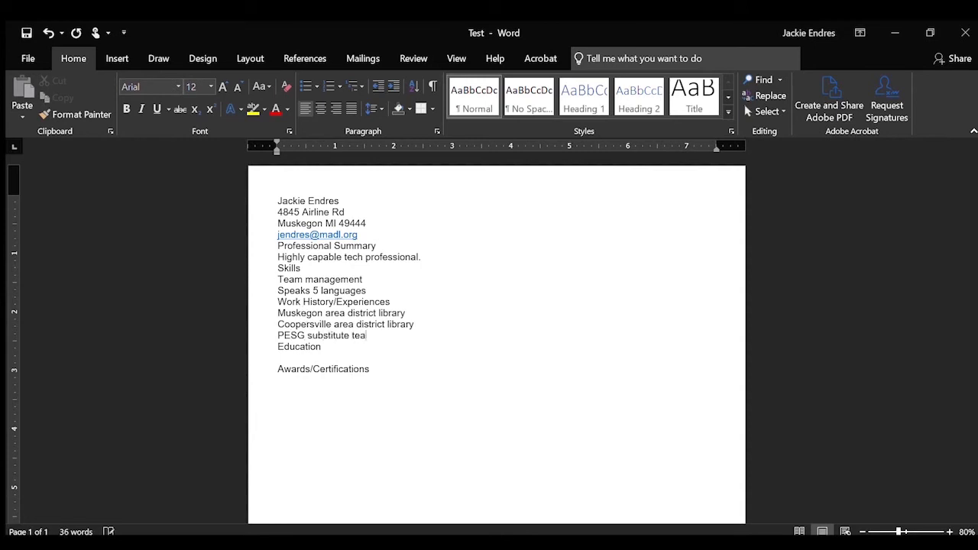
key("Return")
type("Penzeys Spices")
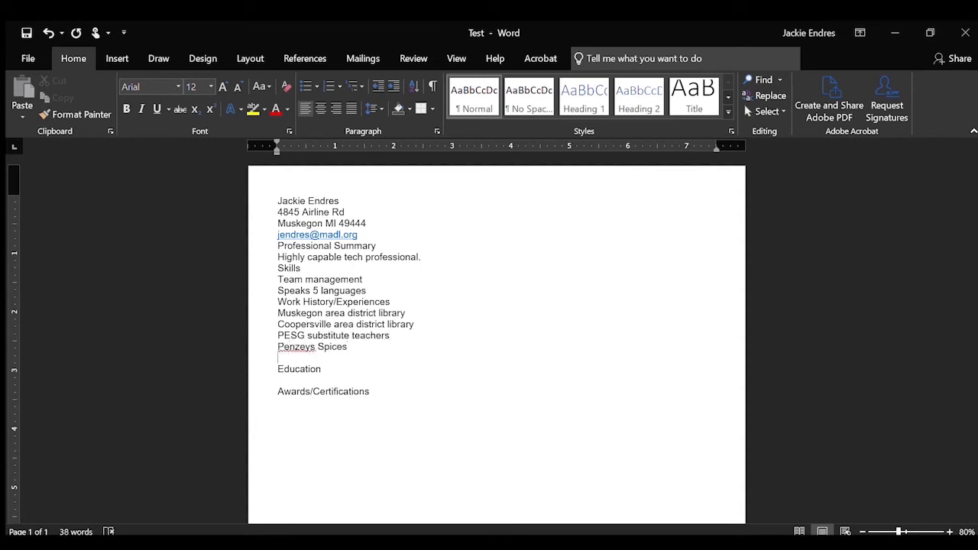
type("City of Grand Rapids Streets and Sanitation Department")
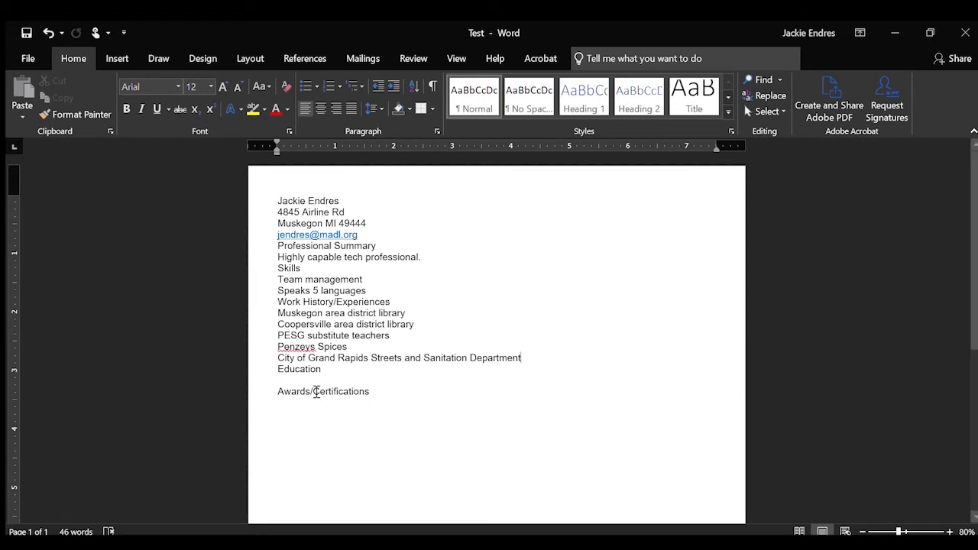
type("University of Michigan BFA")
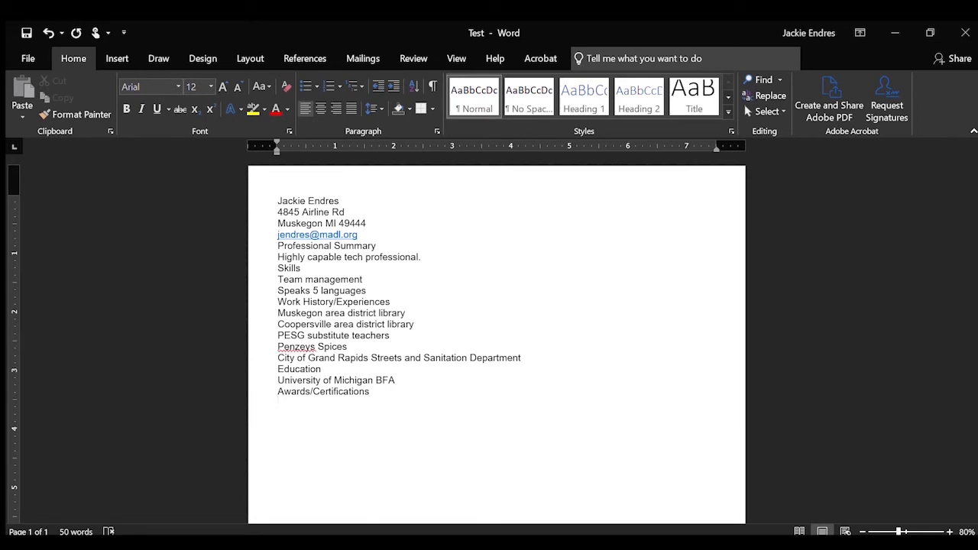
Add 'Library of Michigan Certification' under Awards/Certifications.
type("Library of Michigan Certification")
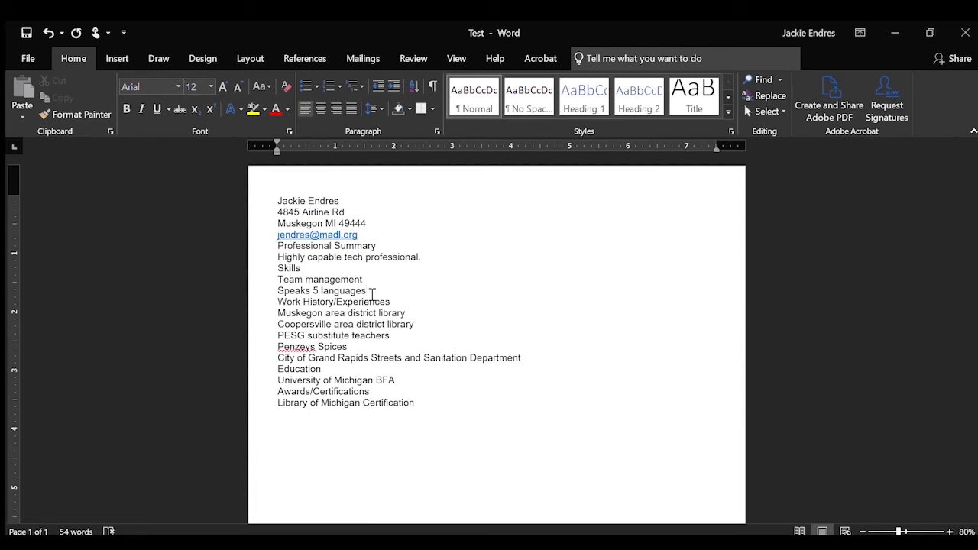
Return to the top of the page and highlight the full name on the first line.
scroll(471, 465, "down", 7)
scroll(473, 464, "up", 7)
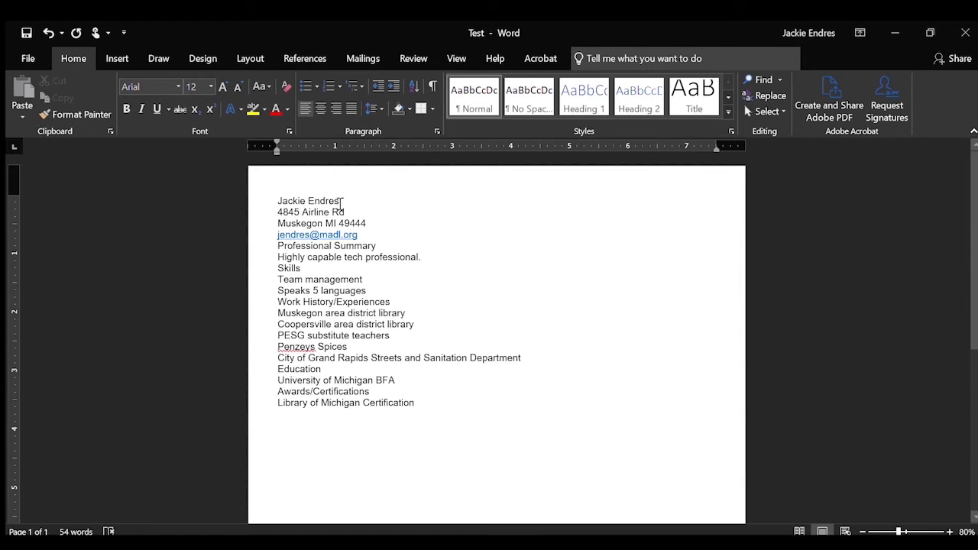
left_click_drag(341, 201, 272, 202)
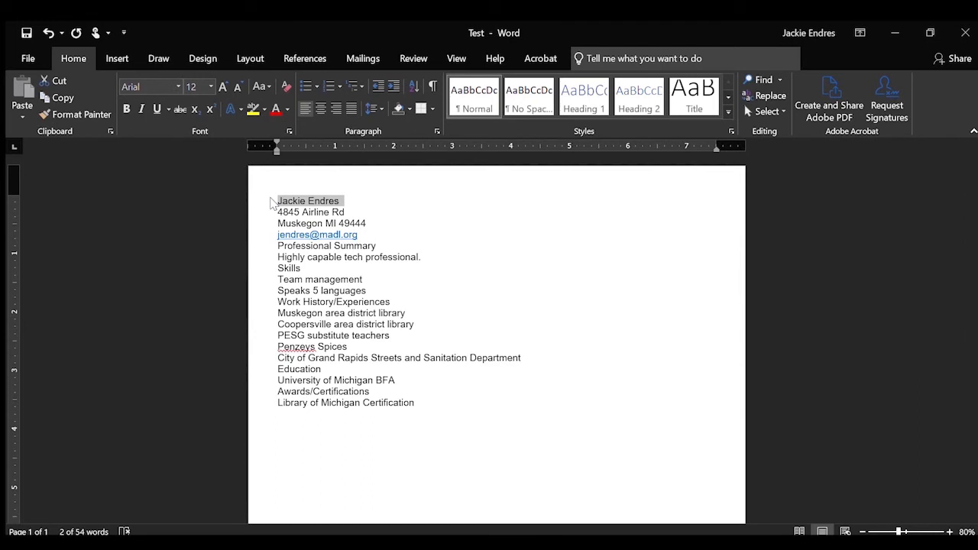
Enlarge the name to 28 pt, deselect it, and bring up the Insert tab.
left_click(210, 86)
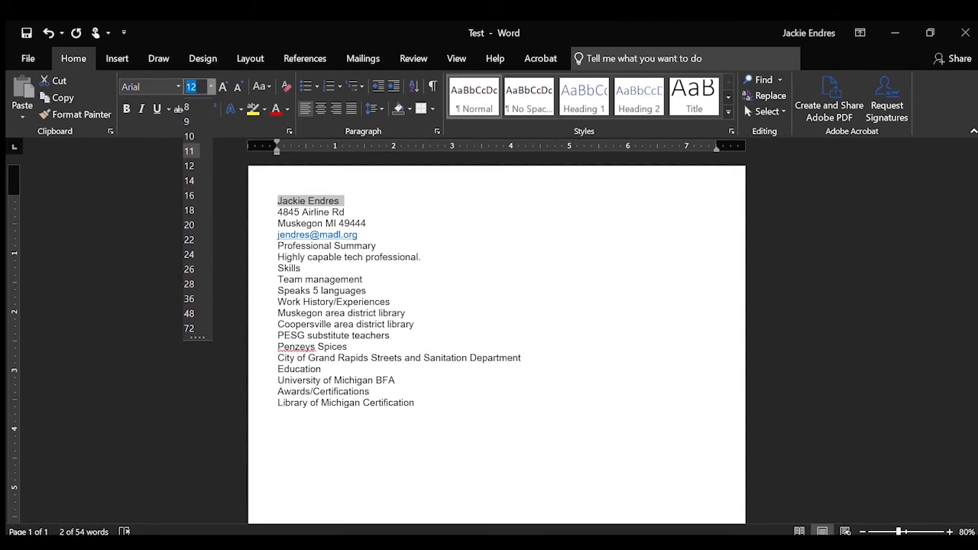
type("16")
key("Return")
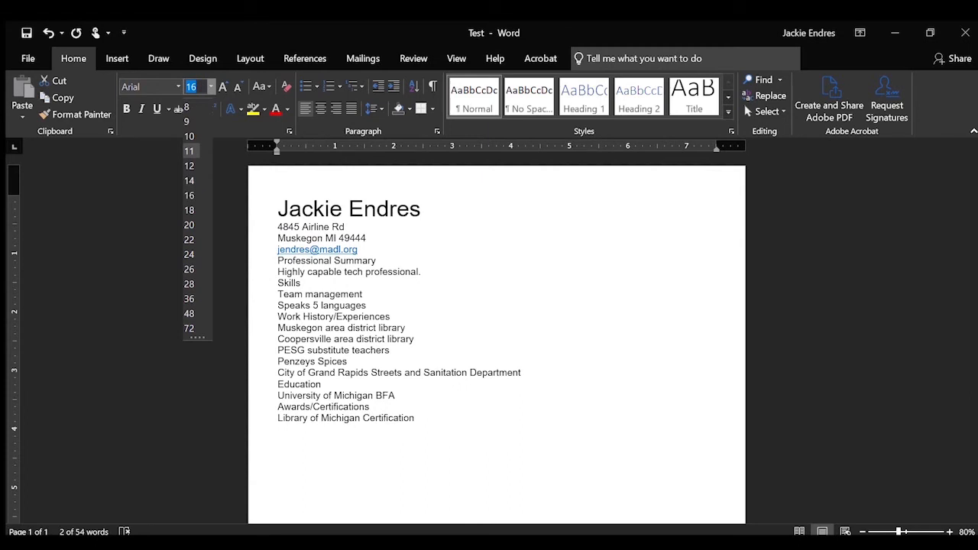
left_click(194, 283)
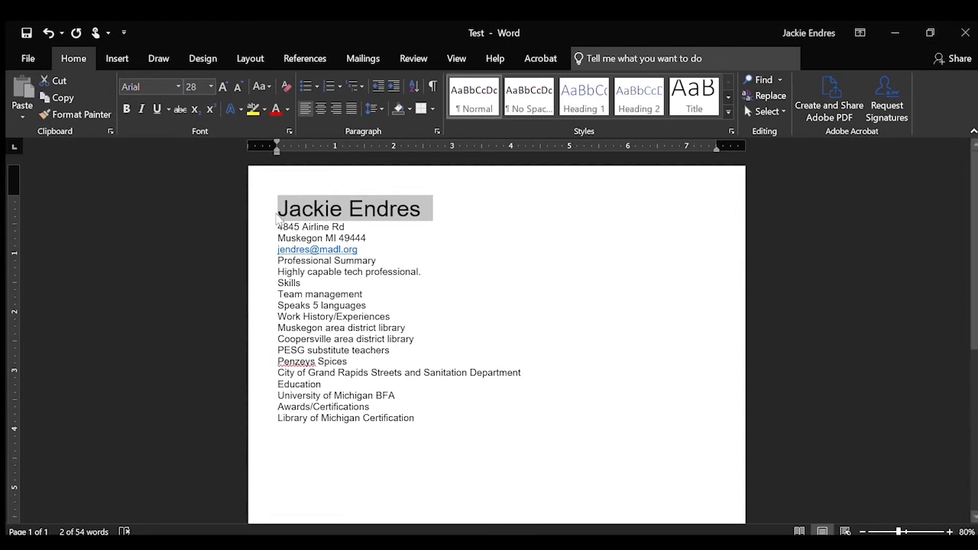
left_click(277, 216)
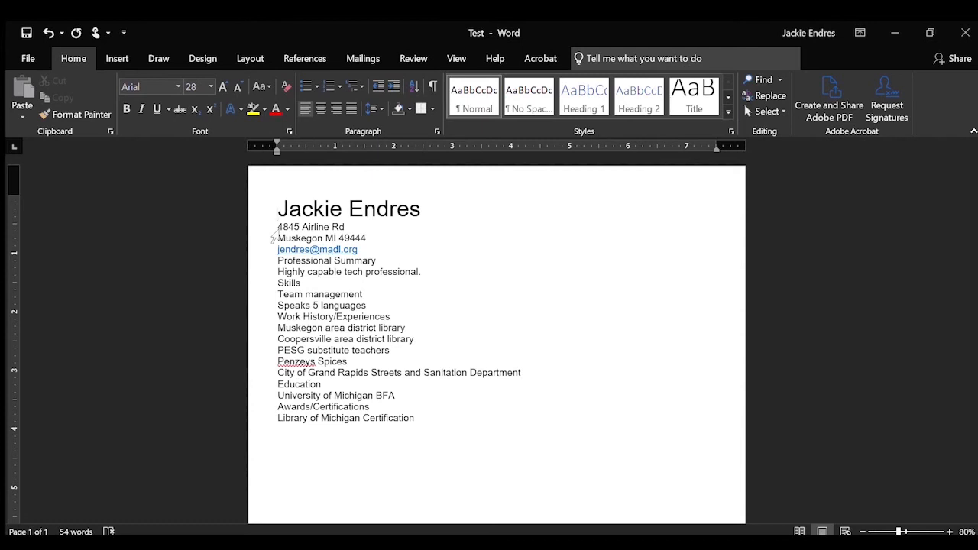
left_click(119, 60)
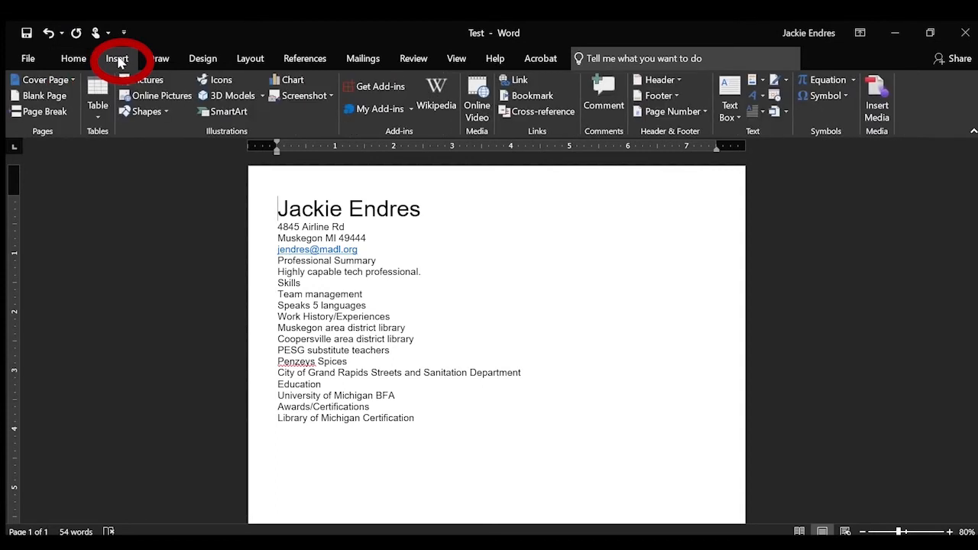
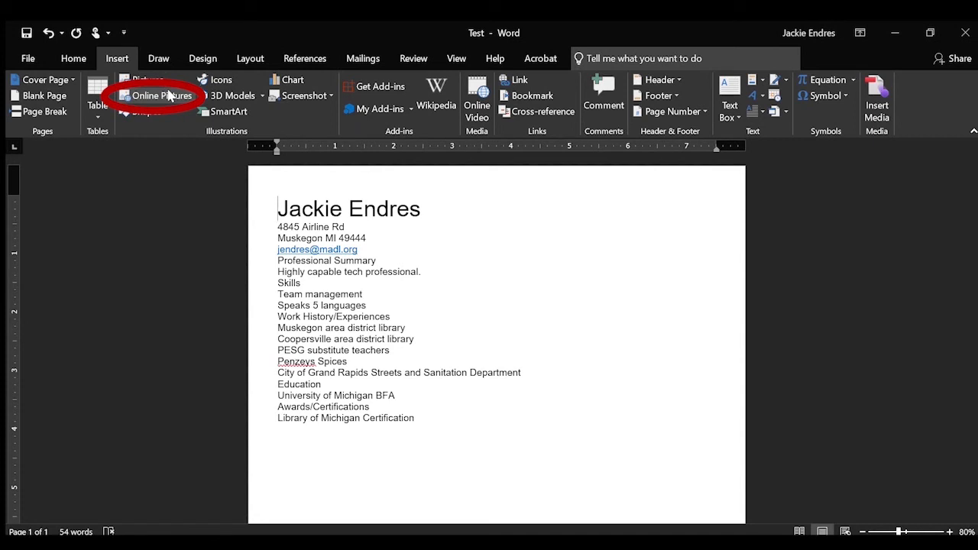
Search Online Pictures for 'people' to find a headshot photo for the resume.
left_click(169, 94)
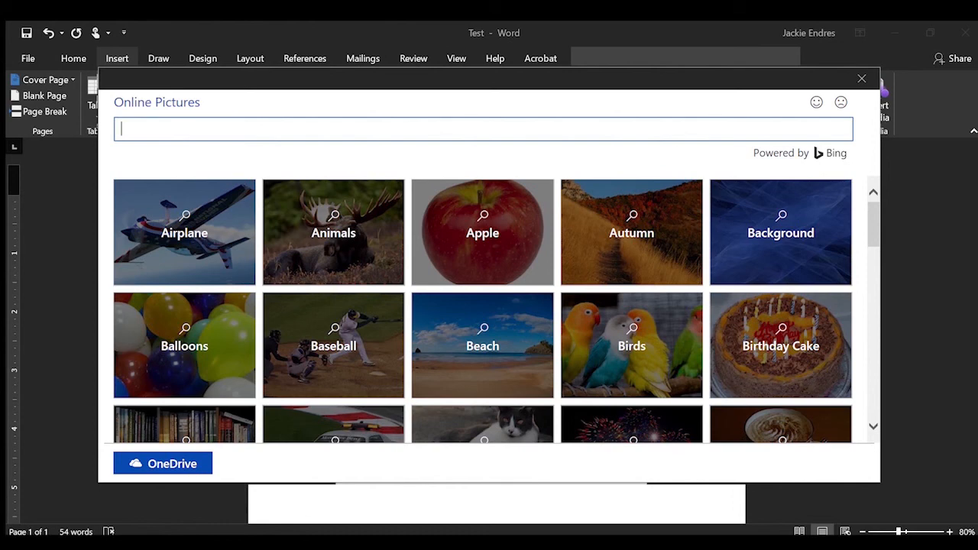
type("people")
key("Return")
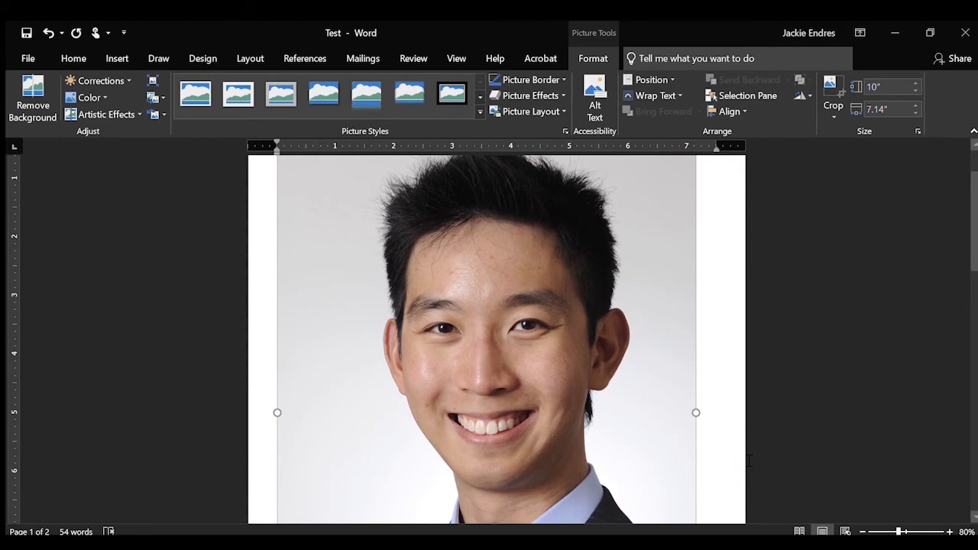
Reduce the photo's height from 10" to 6.72" so the name sits closer beneath it.
scroll(749, 460, "down", 10)
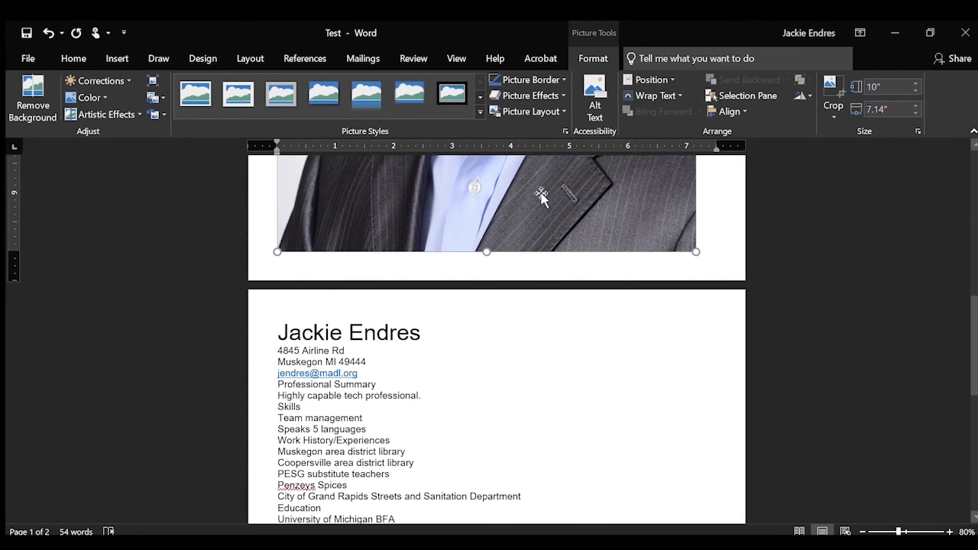
scroll(568, 274, "up", 10)
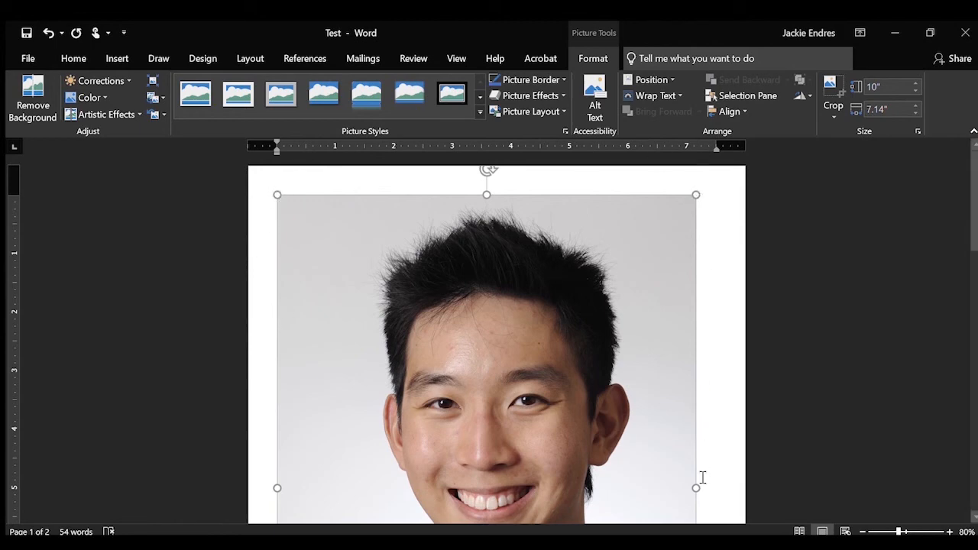
scroll(700, 485, "down", 8)
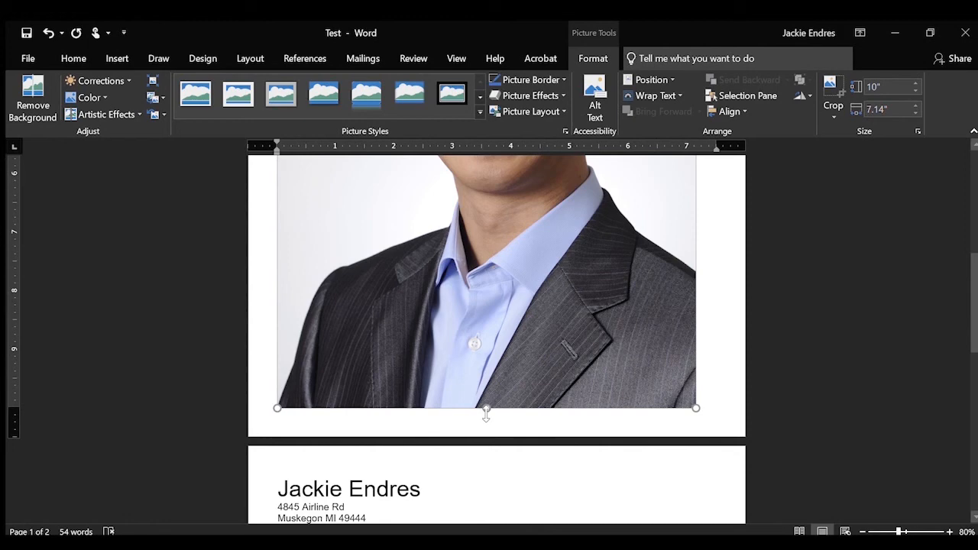
left_click_drag(486, 413, 497, 216)
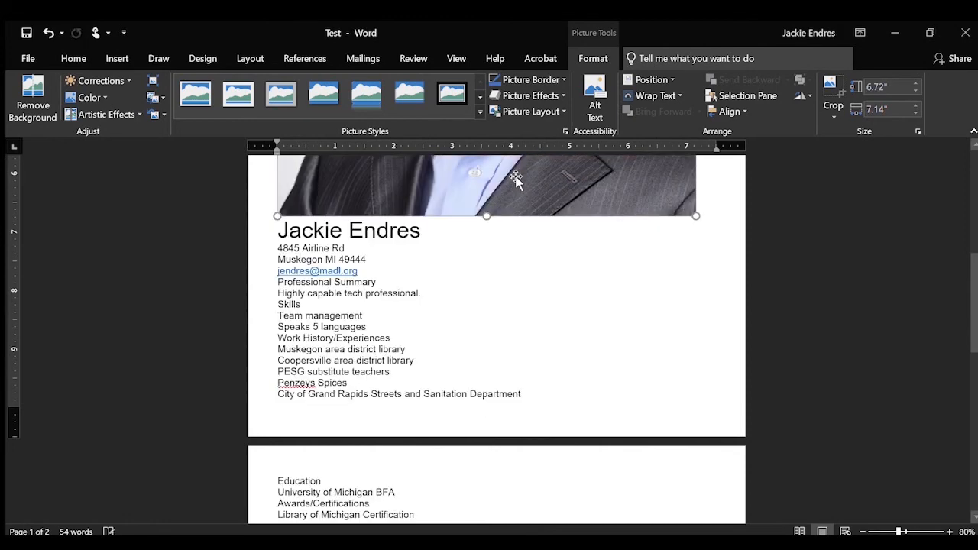
scroll(506, 324, "up", 6)
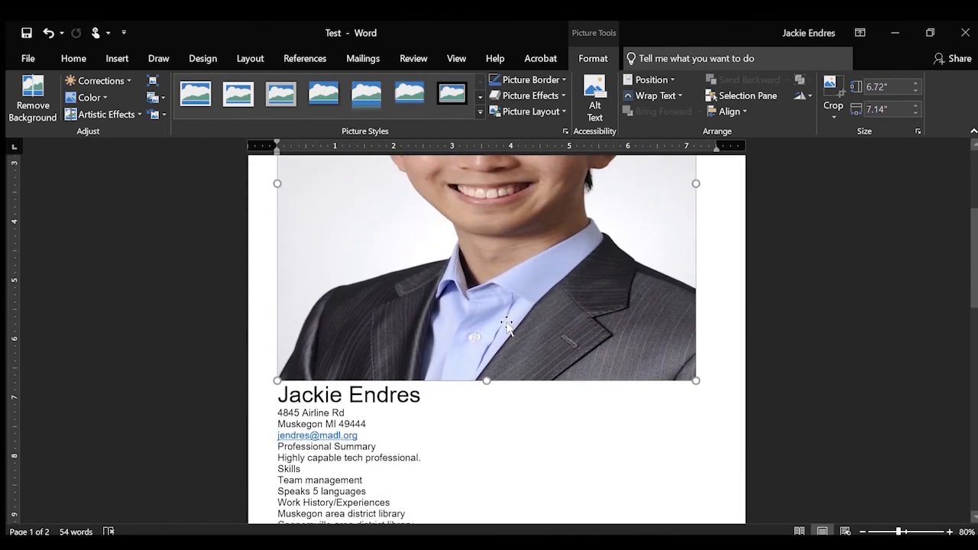
scroll(507, 324, "up", 2)
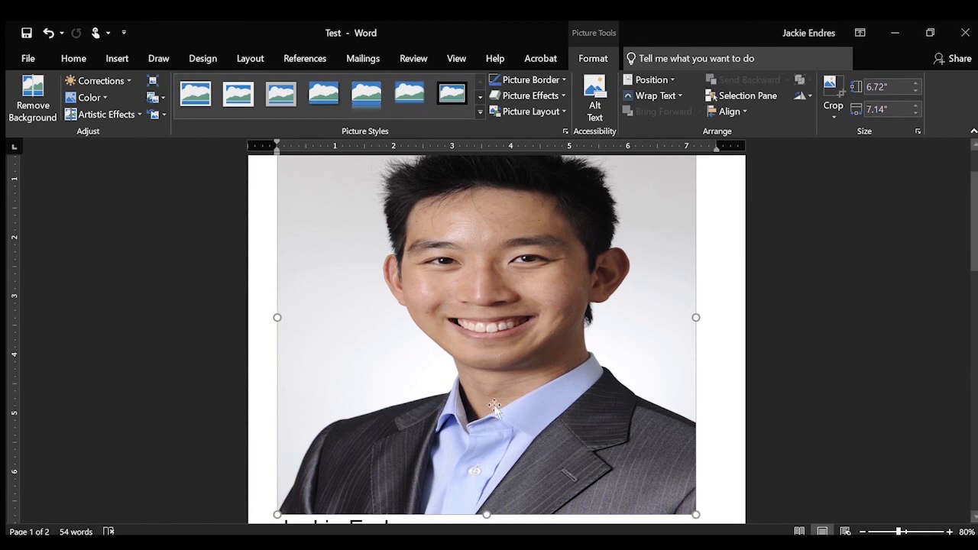
scroll(646, 324, "down", 1)
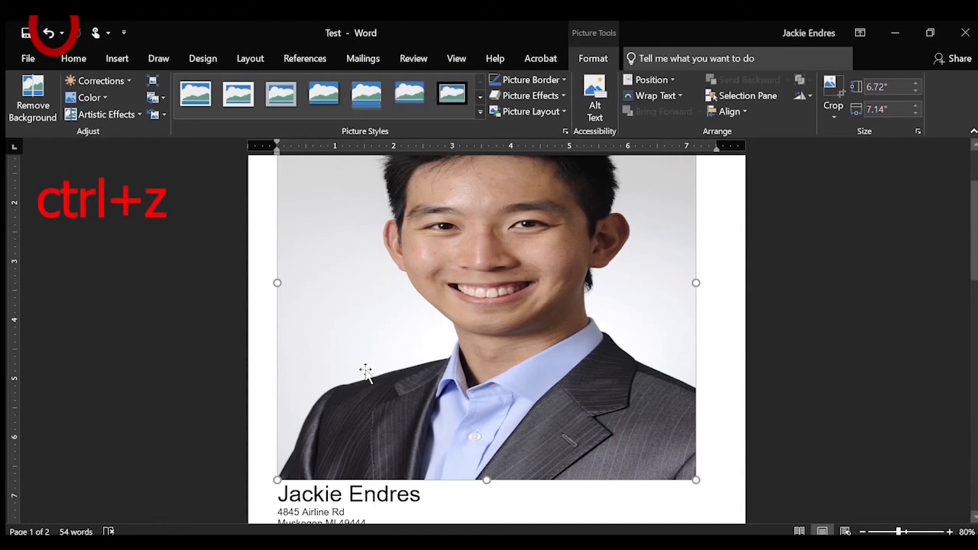
Undo the height change and shrink the photo proportionally to 5.55" by 3.96".
key("ctrl+z")
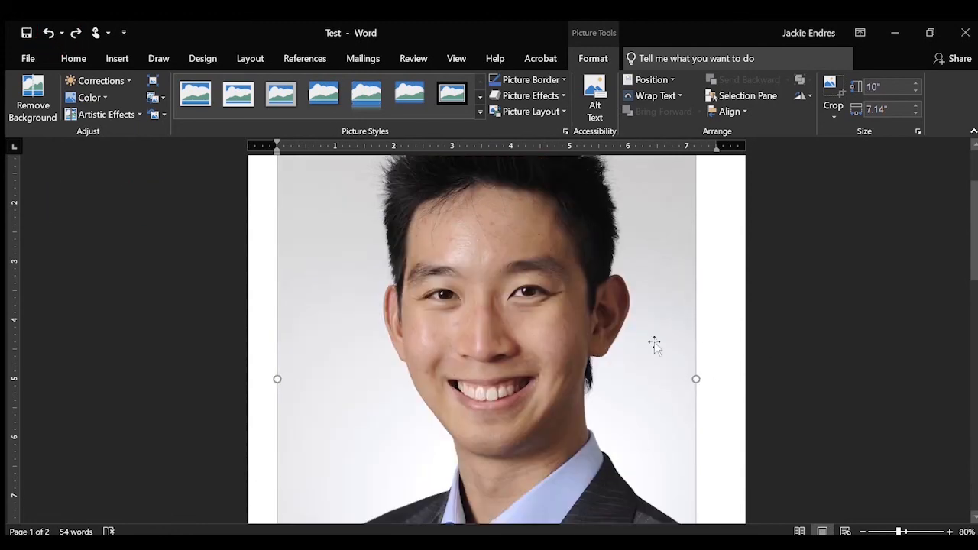
scroll(654, 345, "down", 10)
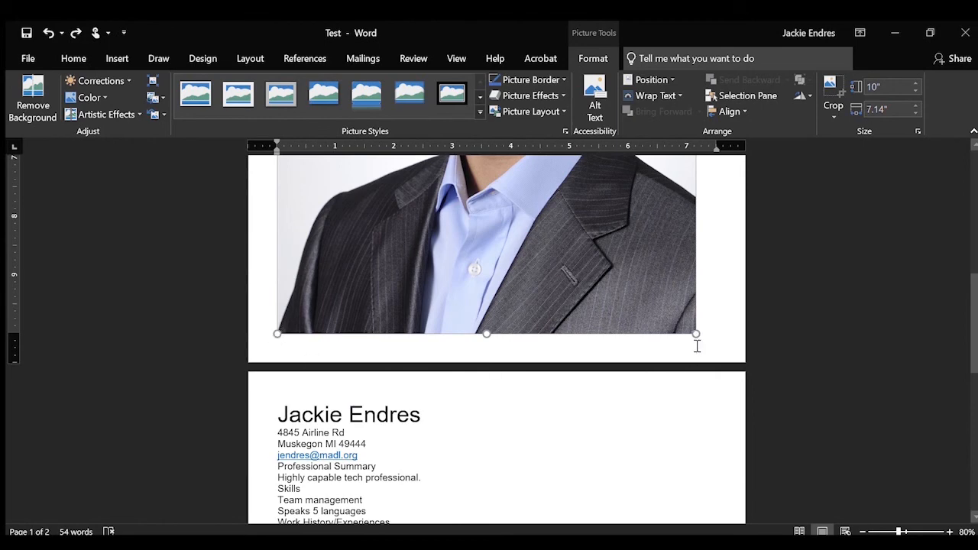
scroll(697, 428, "up", 2)
left_click_drag(697, 426, 470, 170)
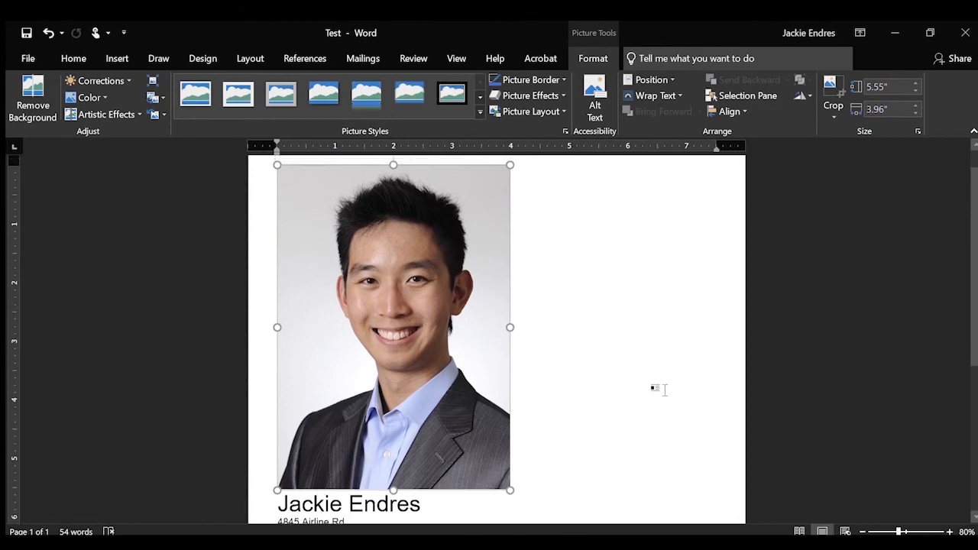
scroll(657, 390, "up", 1)
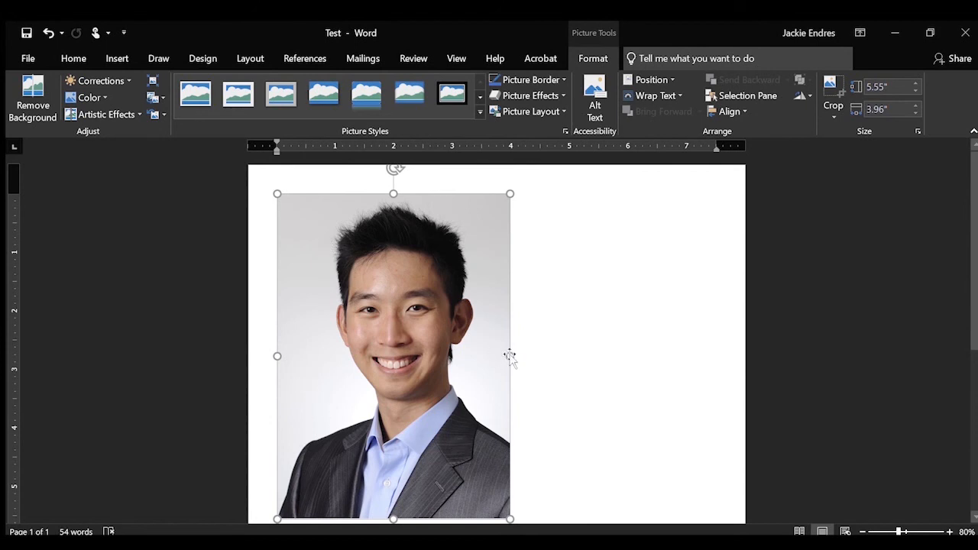
Try narrowing the photo, then undo the width change to keep its proportions.
left_click_drag(512, 355, 315, 364)
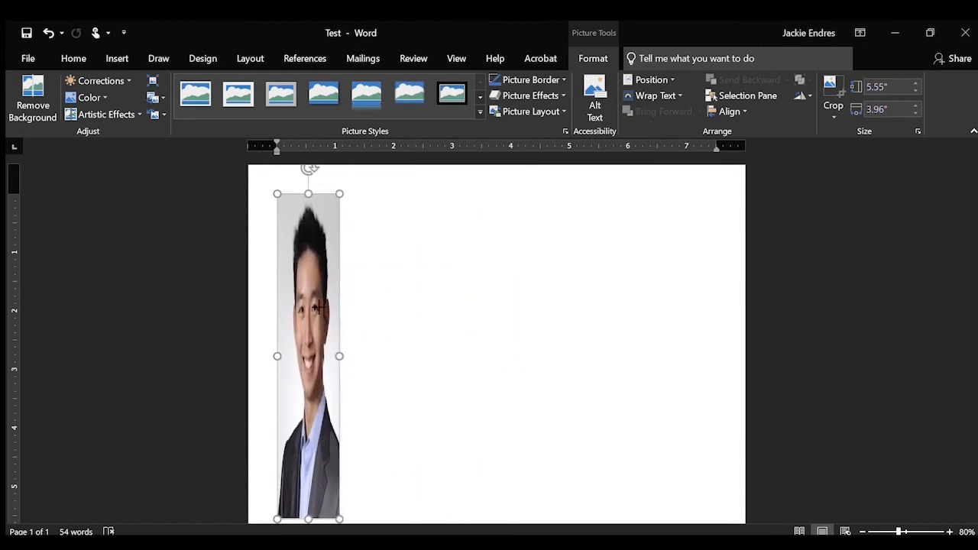
left_click_drag(318, 309, 455, 365)
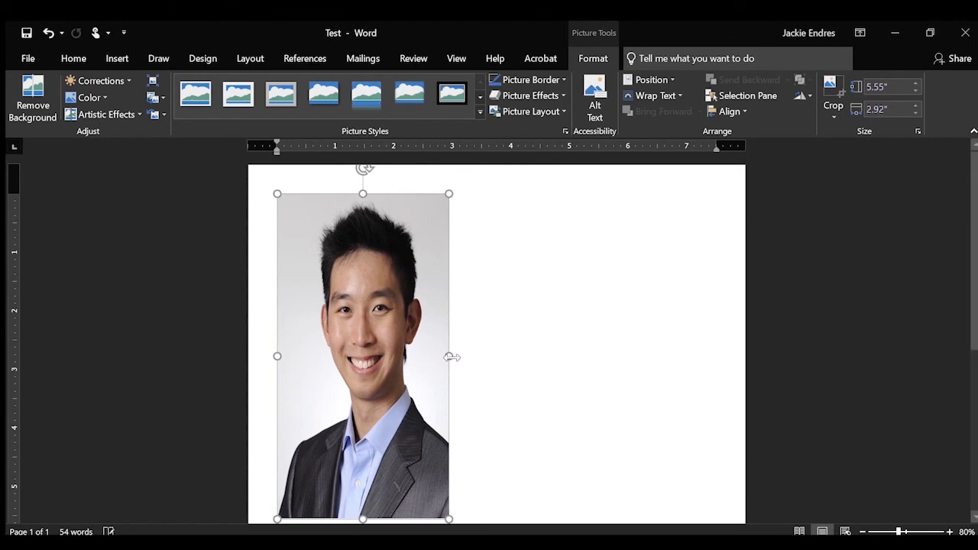
key("ctrl+z")
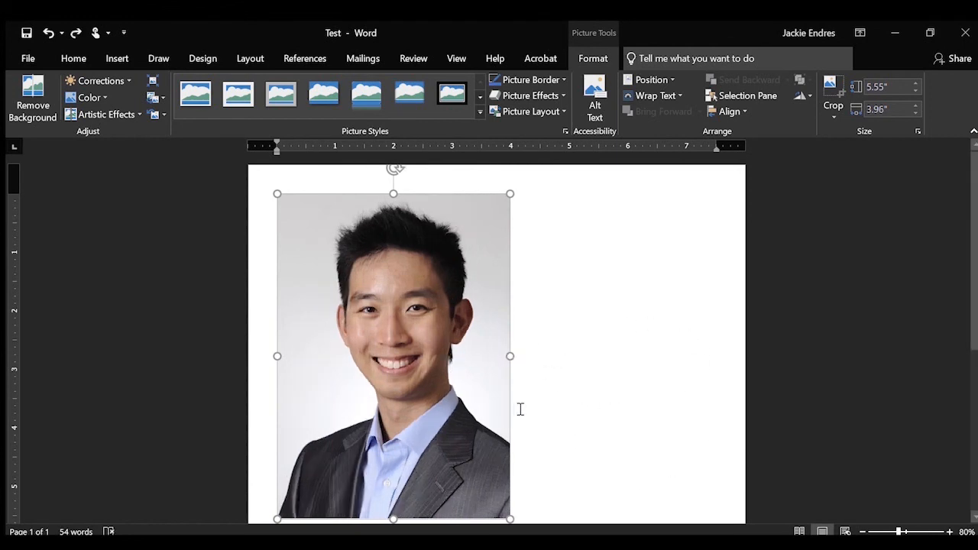
scroll(520, 409, "down", 4)
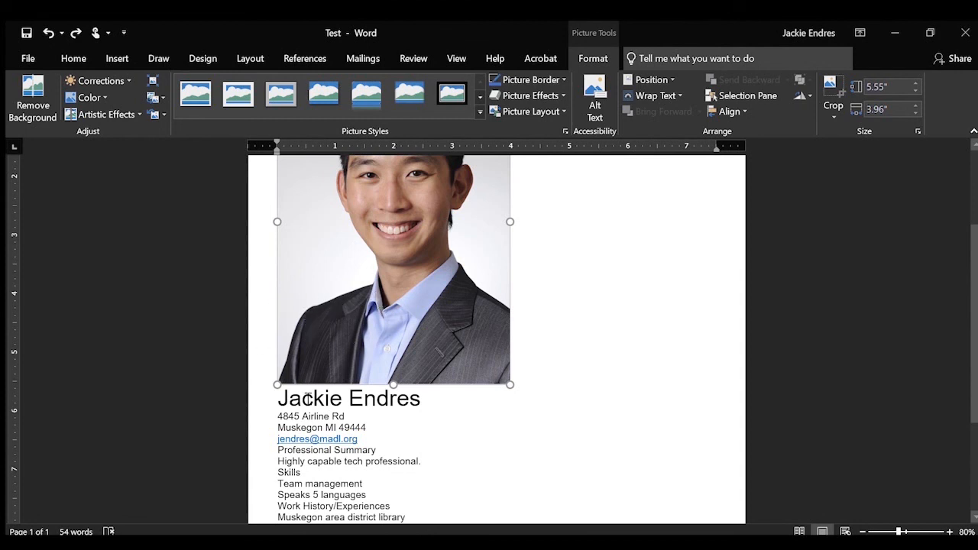
scroll(423, 321, "up", 3)
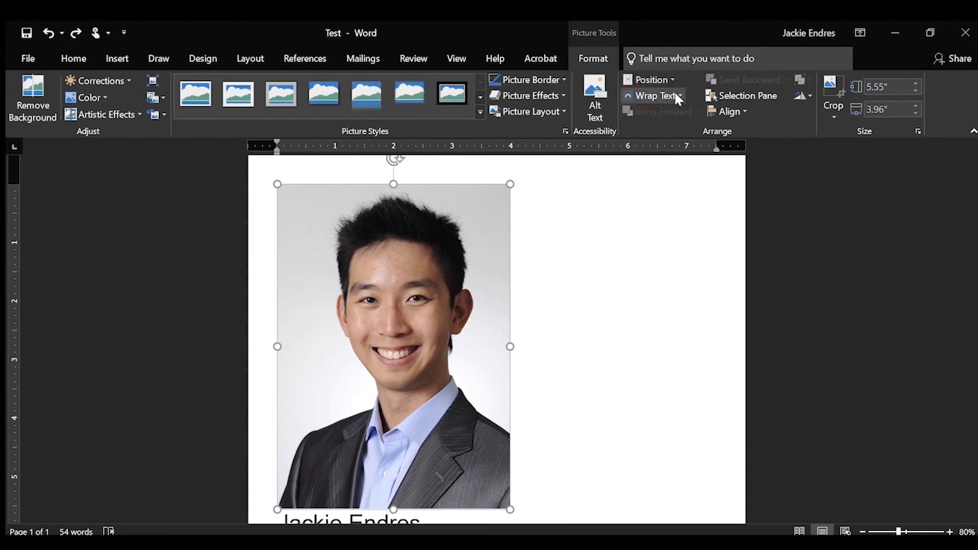
Set the photo's text wrapping to Tight so the resume text flows down its right side.
left_click(677, 97)
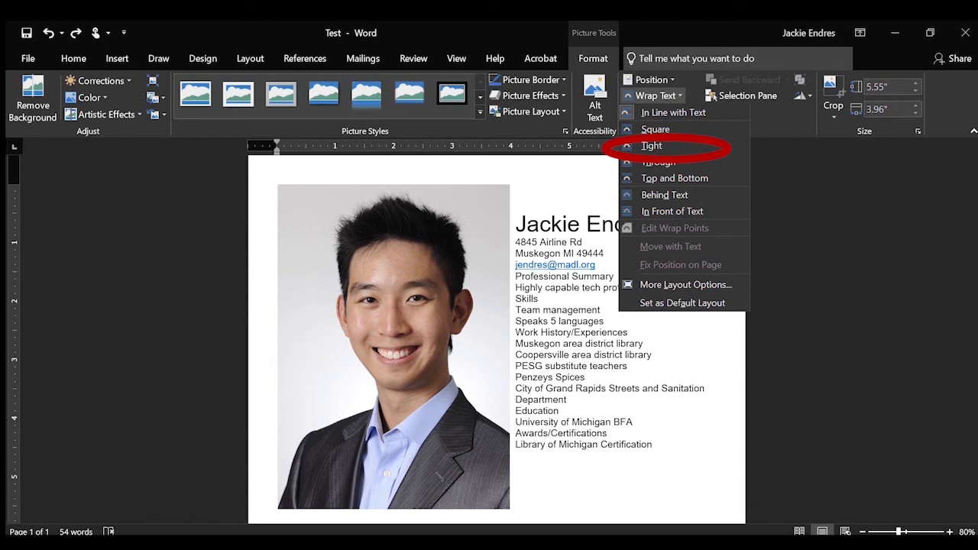
left_click(665, 144)
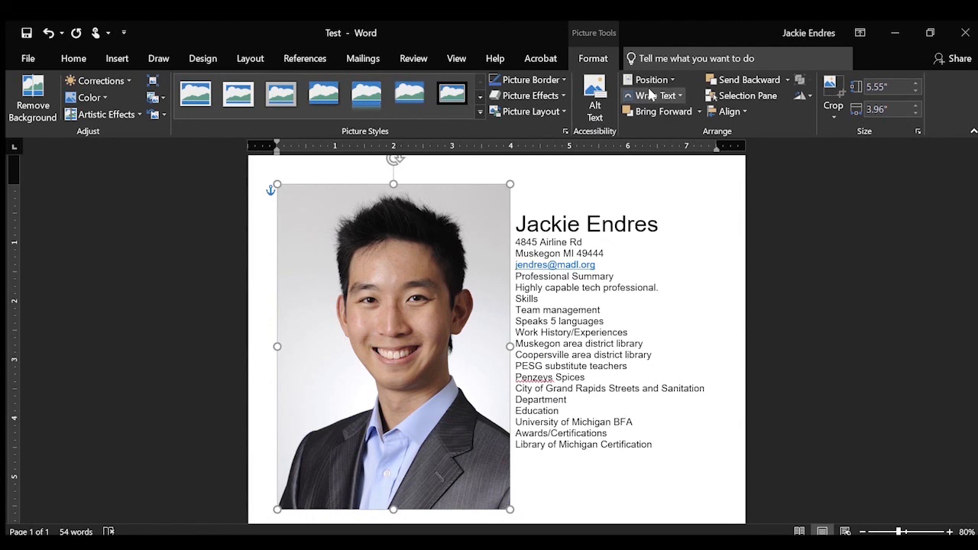
left_click(674, 94)
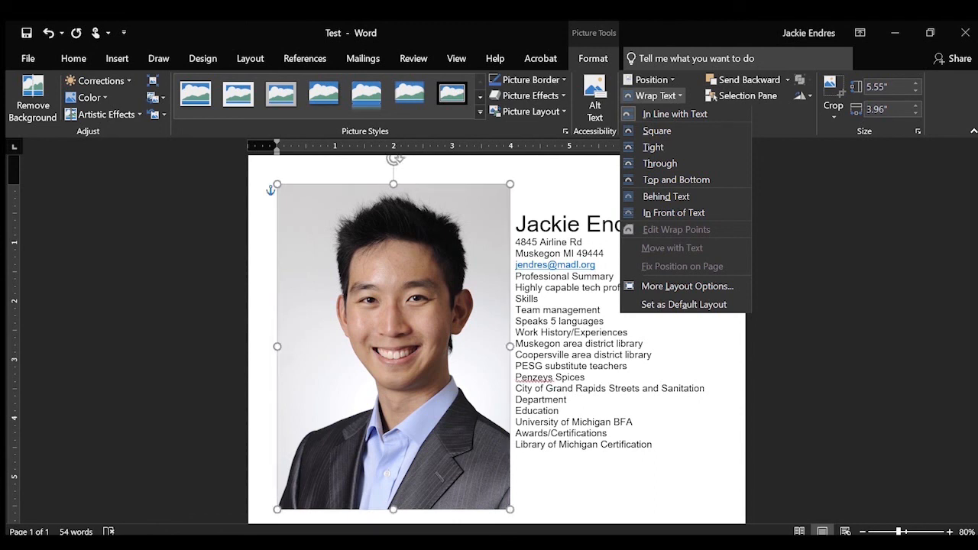
left_click(475, 360)
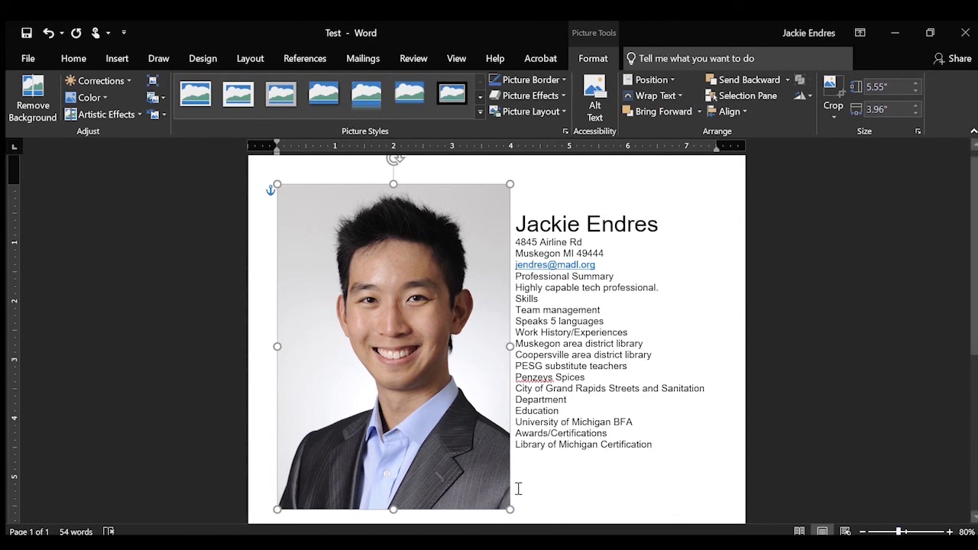
Shrink the headshot to about 1.84" by 1.31" beside the name and contact lines.
left_click_drag(512, 510, 361, 261)
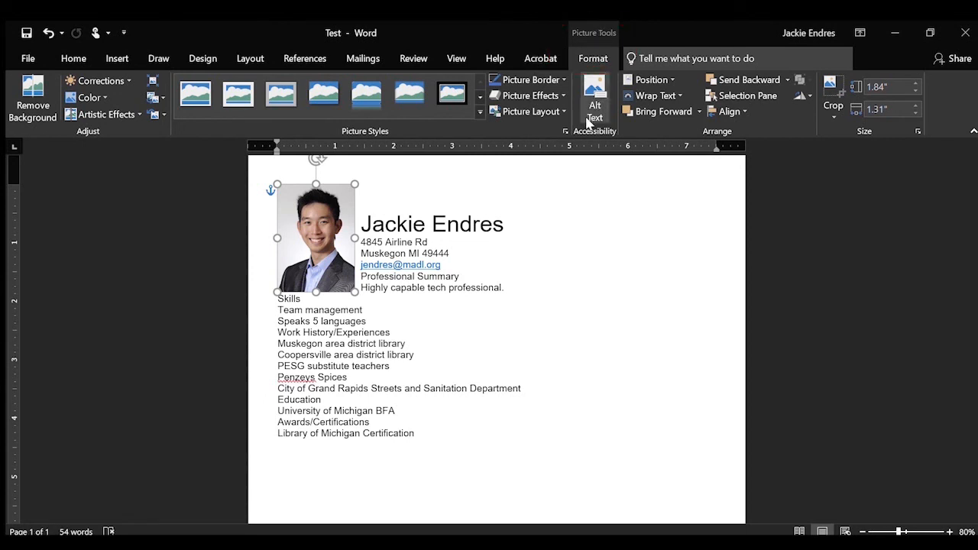
Crop the bottom strip off the headshot, leaving it 1.53" tall by 1.31" wide.
left_click(838, 92)
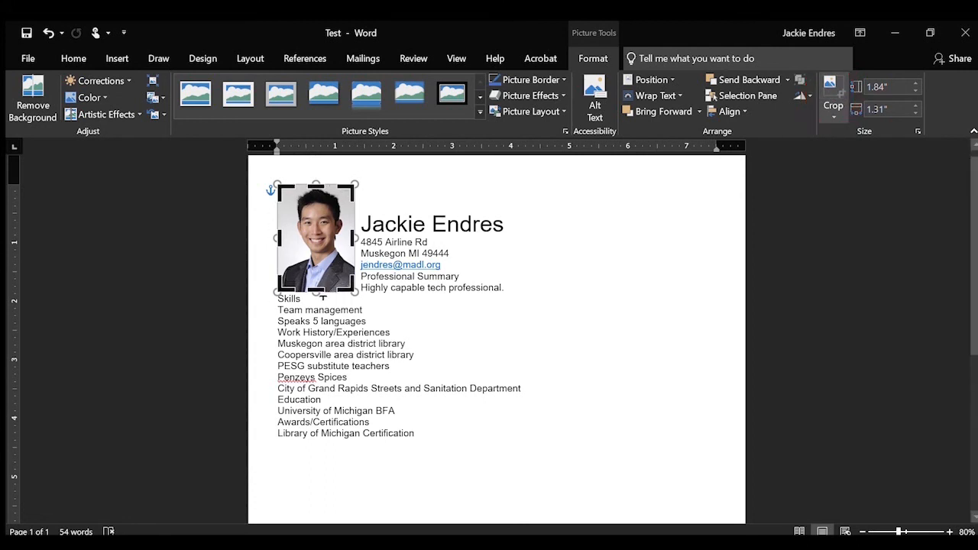
left_click_drag(322, 296, 322, 273)
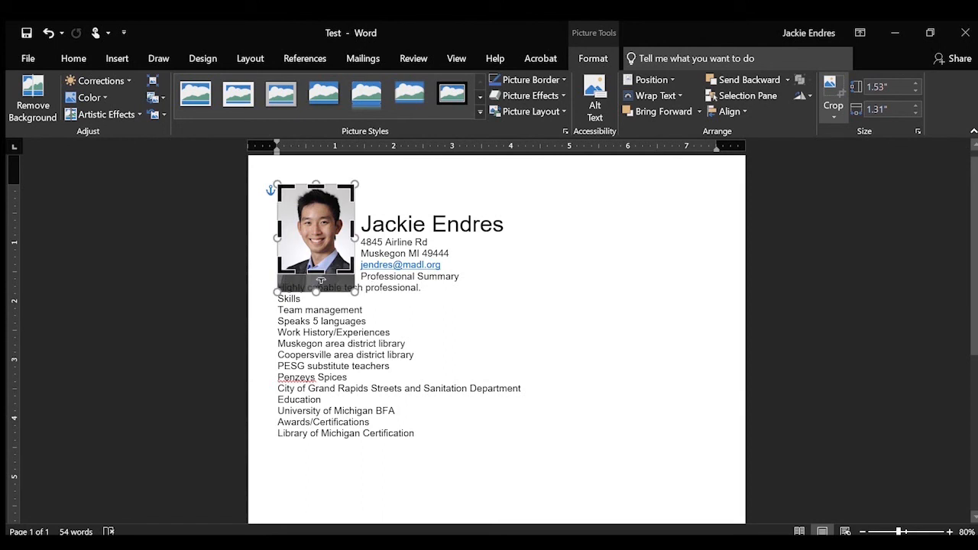
left_click(830, 84)
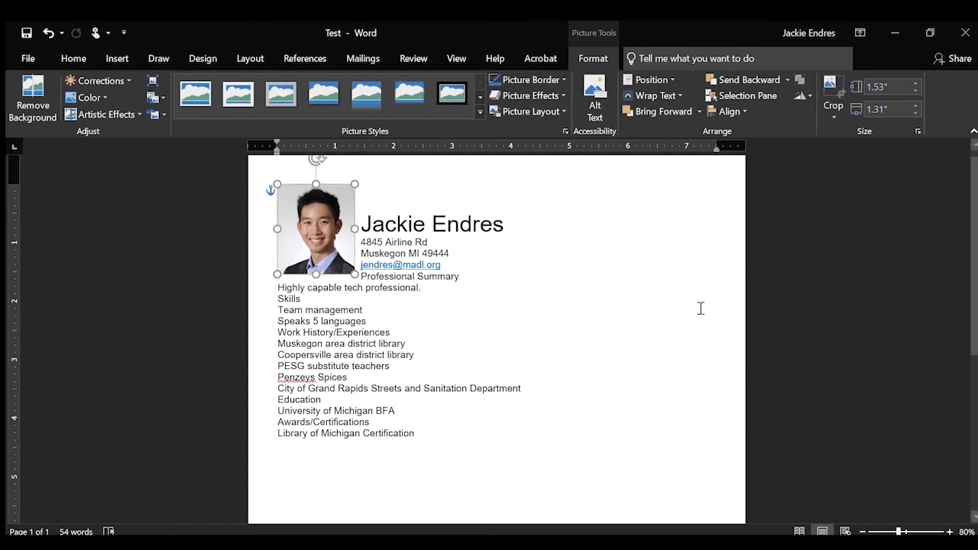
left_click(831, 113)
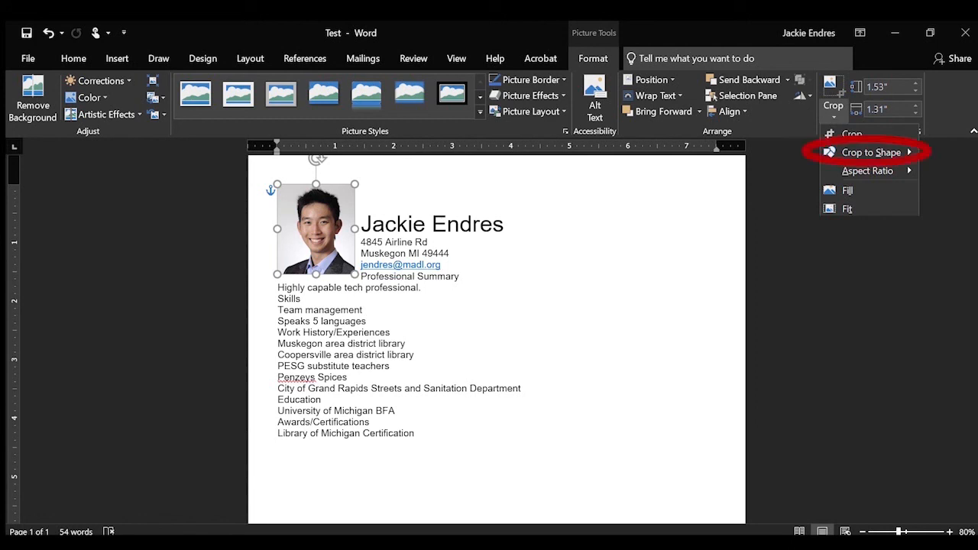
Crop the headshot to an oval shape and place the cursor before the name heading.
key("Right")
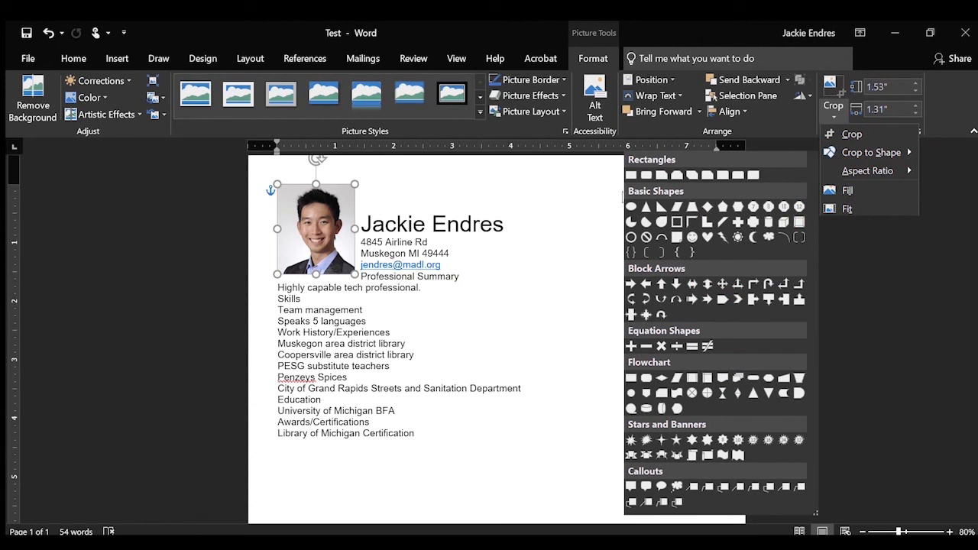
left_click(631, 207)
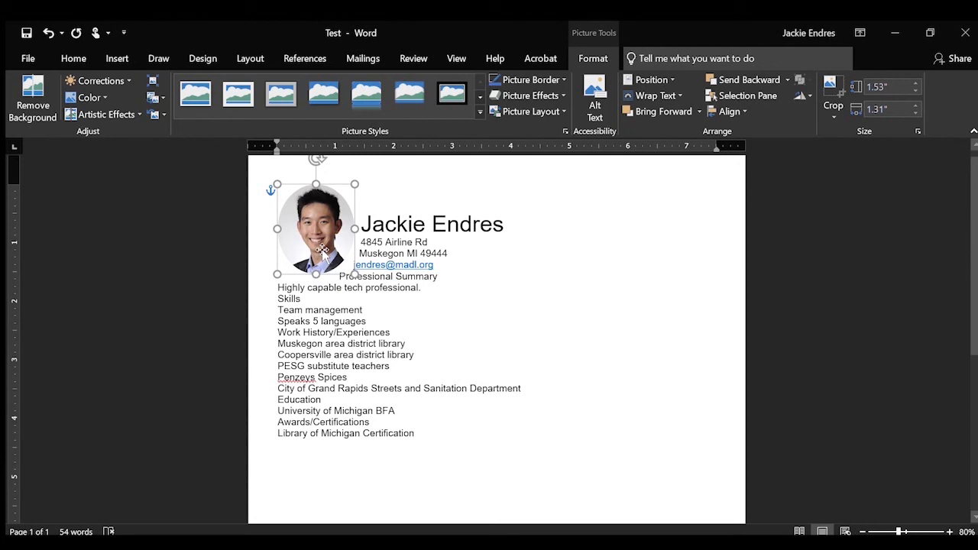
left_click(696, 261)
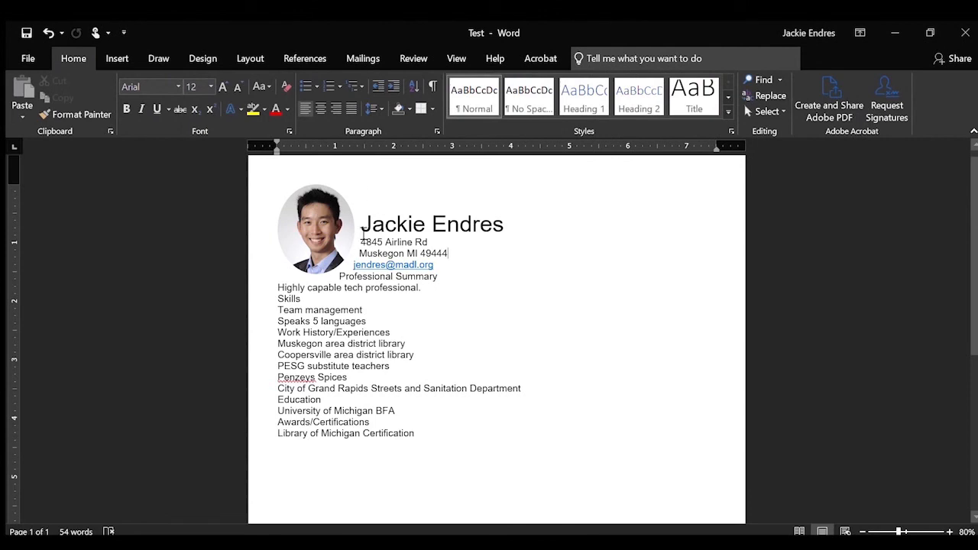
left_click(362, 226)
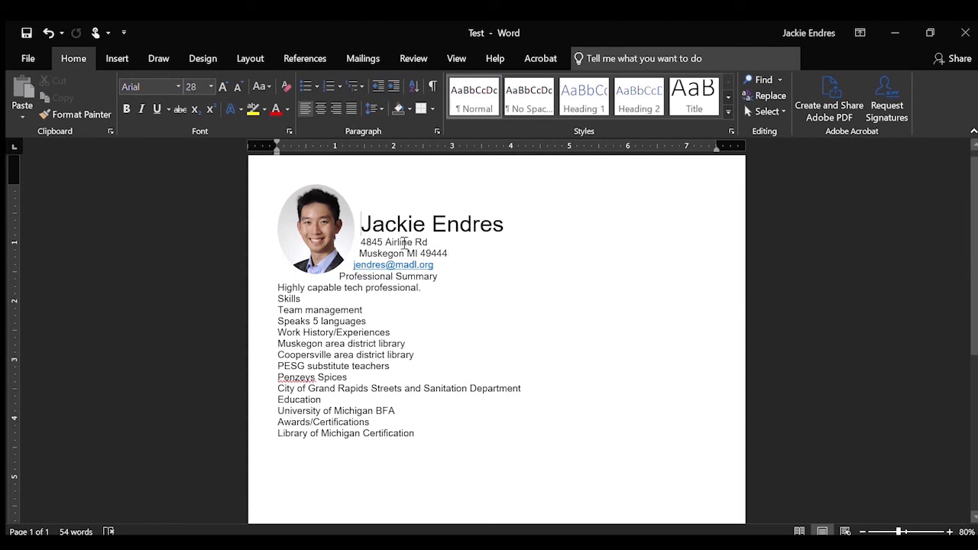